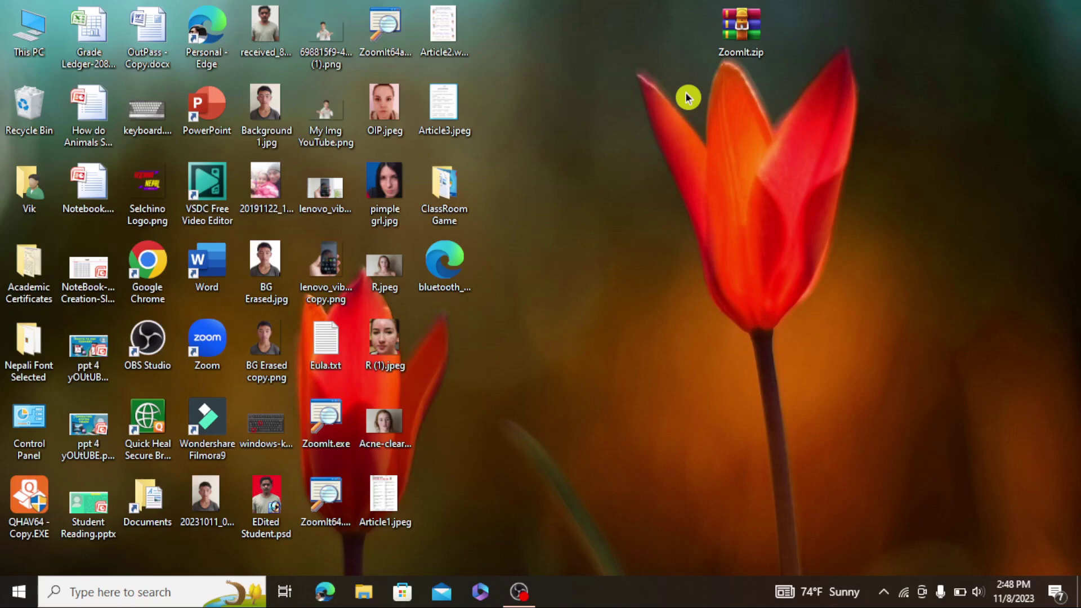
Launch Microsoft Edge from its desktop shortcut
double_click(215, 50)
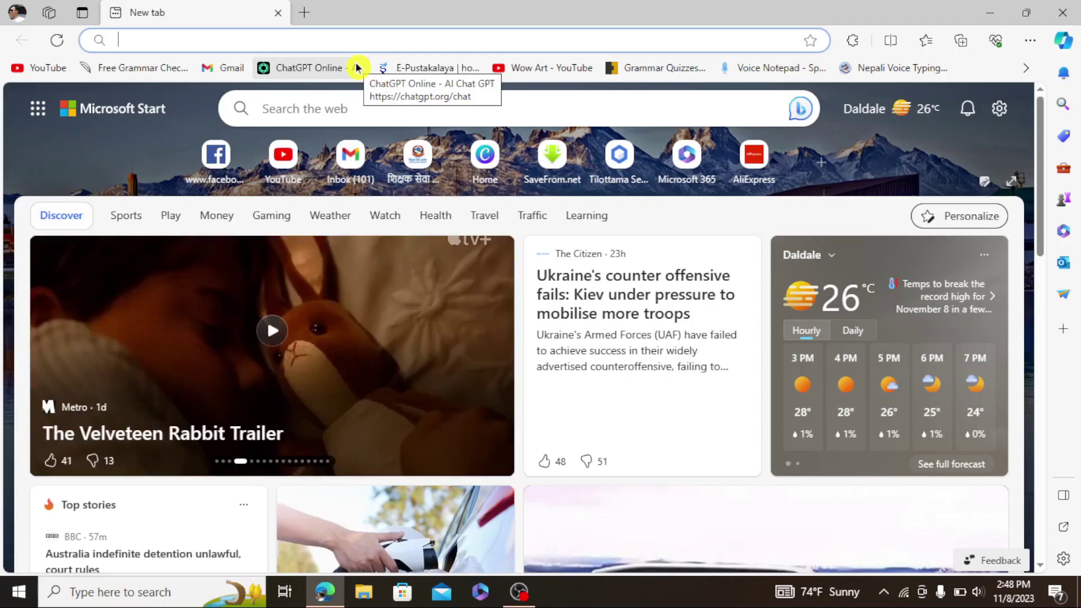
Go to ltk.org.np in the Edge address bar
text(i)
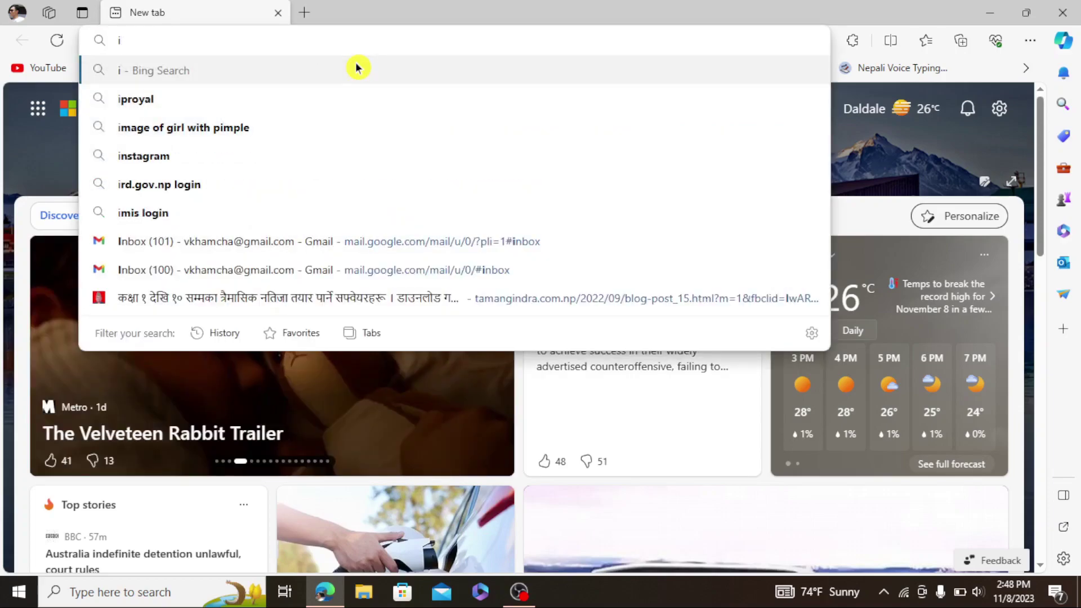
key(BackSpace)
text(lt)
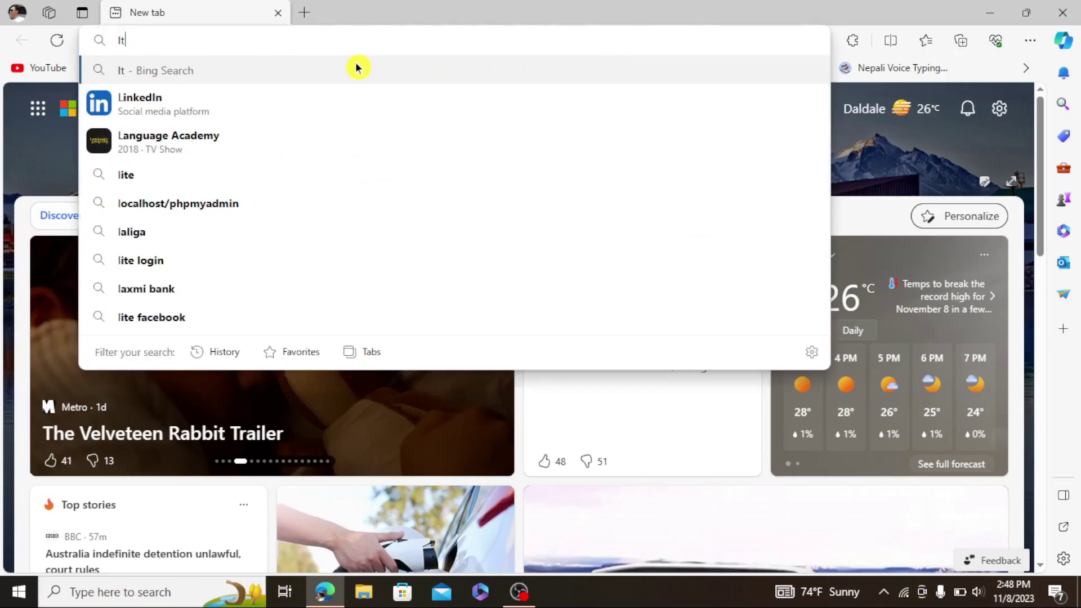
text(k.)
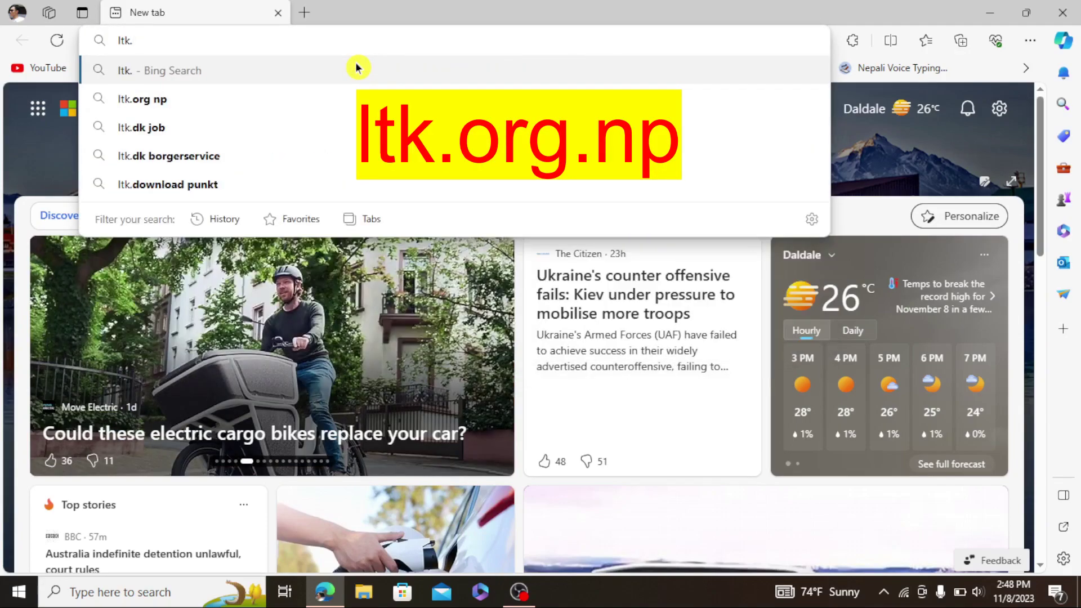
text(or)
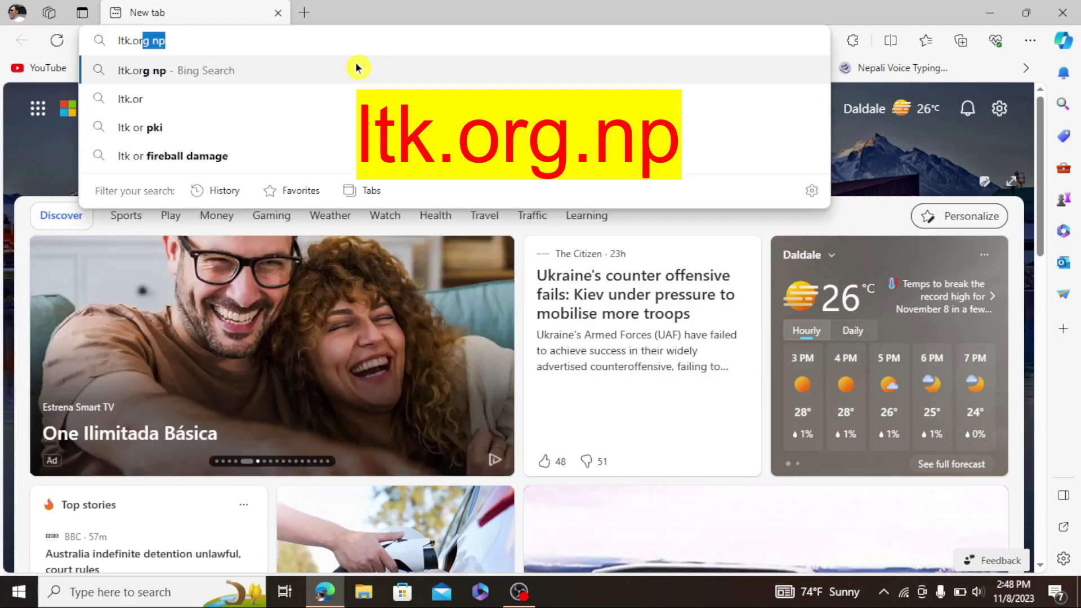
text(g.n)
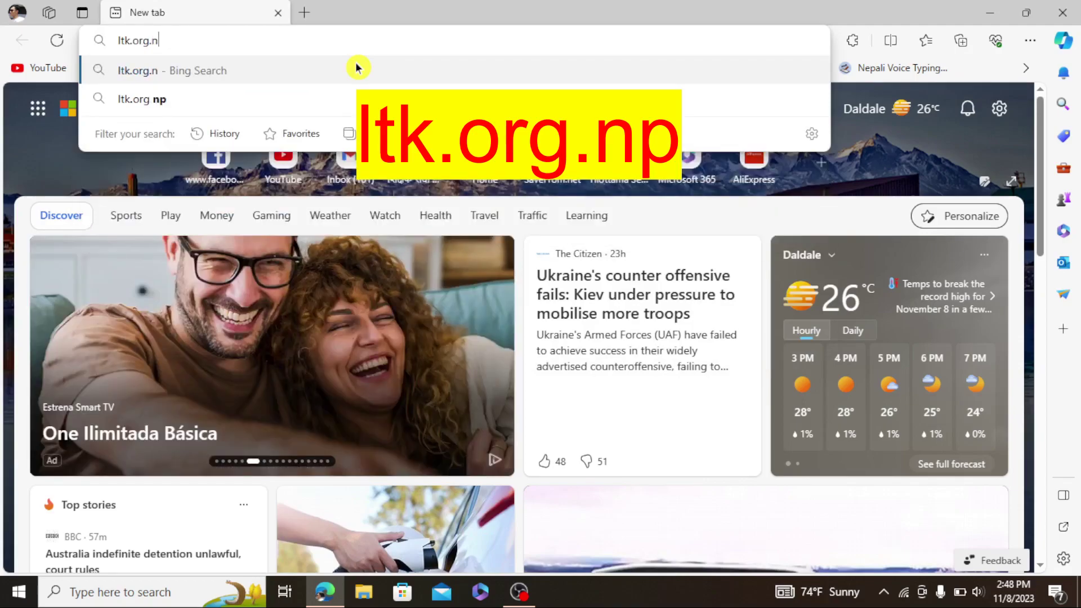
text(p)
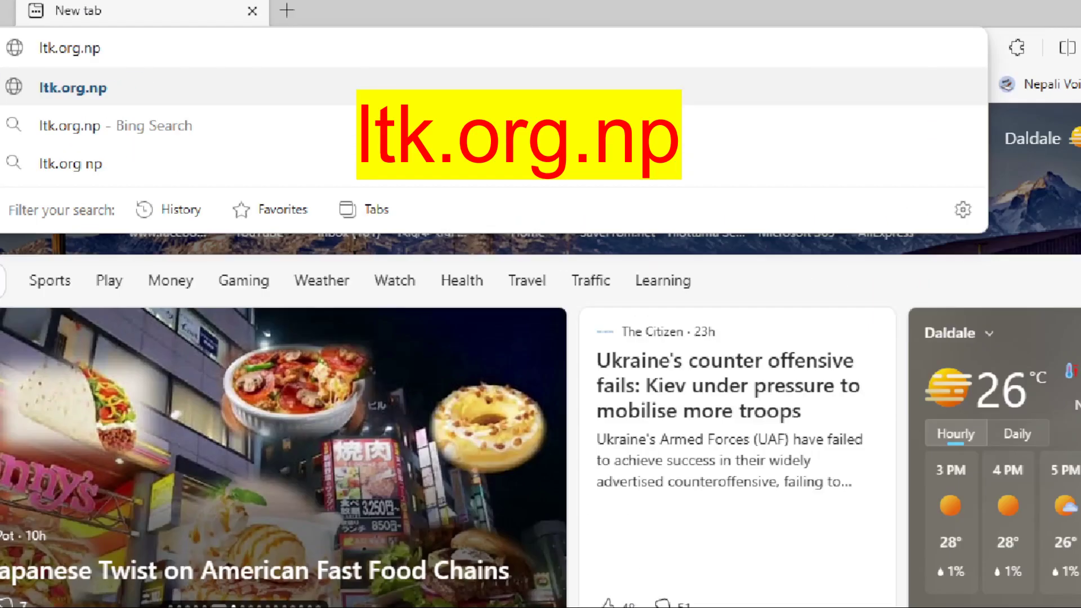
key(Escape)
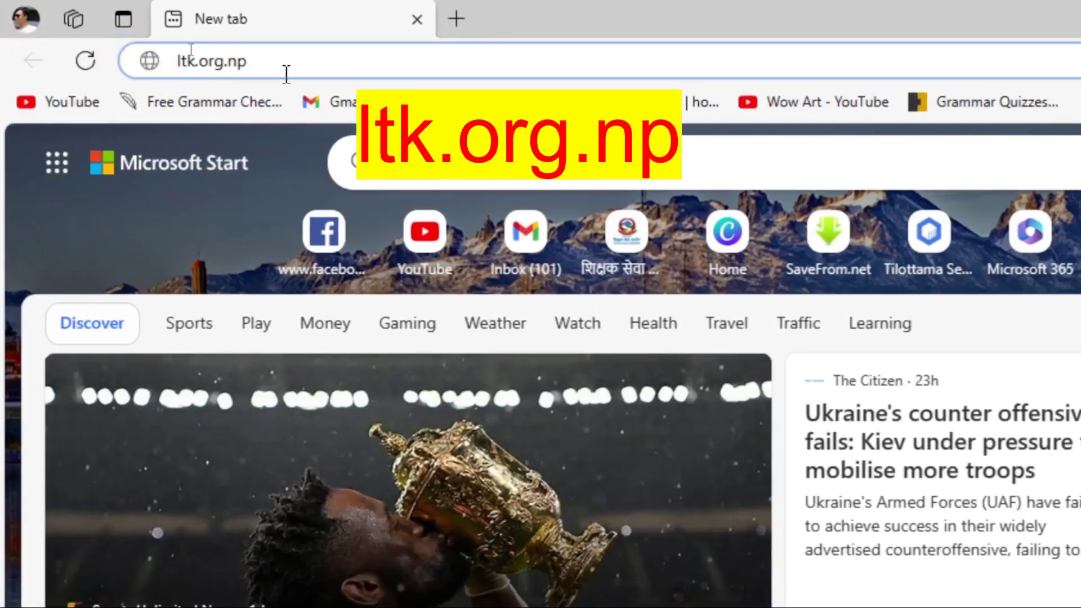
key(Return)
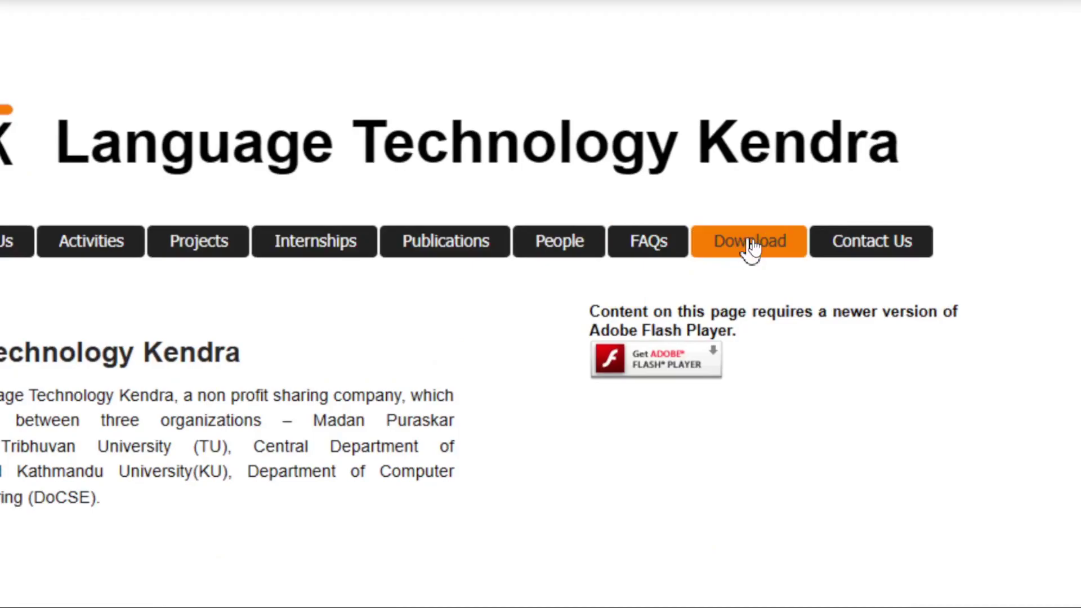
Download the Nepali Unicode Romanized layout from the site's Downloads page
click(753, 247)
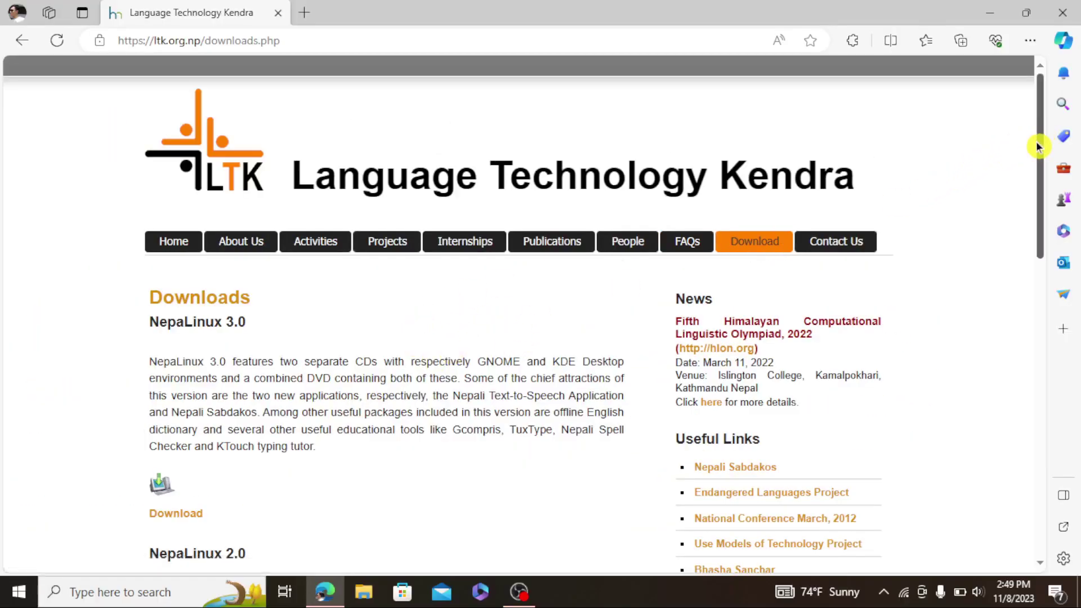
drag(1042, 146, 1042, 316)
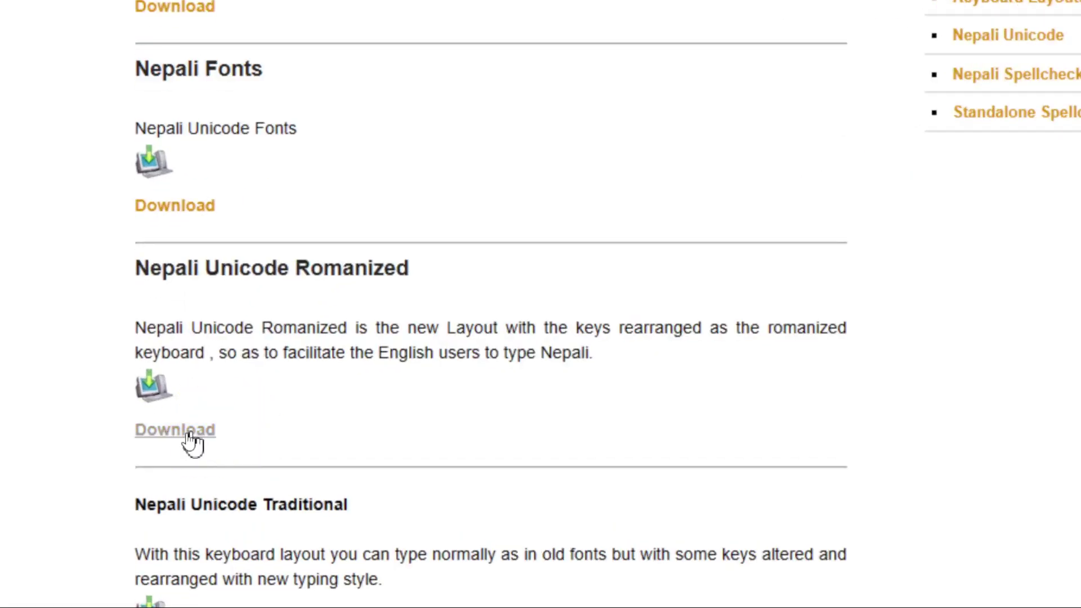
click(189, 434)
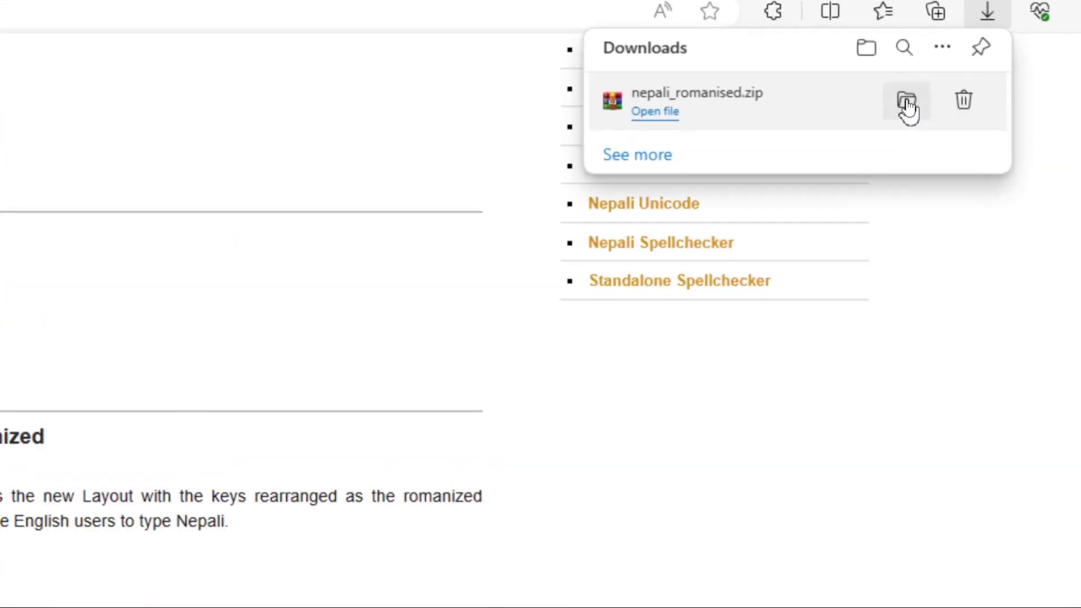
Show the downloaded nepali_romanised.zip in its Downloads folder
click(907, 107)
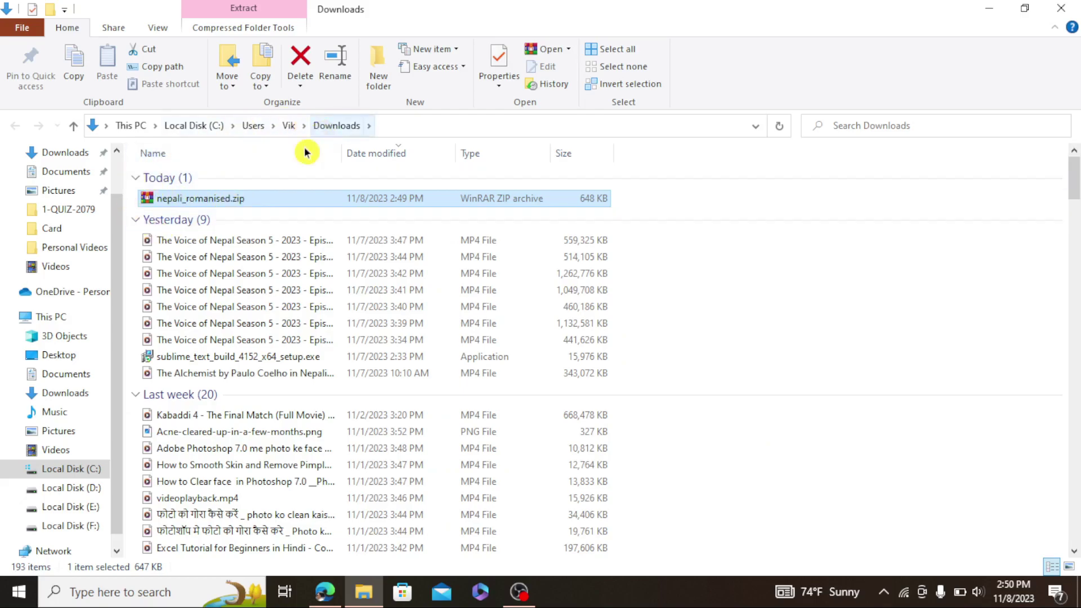
Extract nepali_romanised.zip here and scroll to the new nepali_romanised folder
right_click(283, 202)
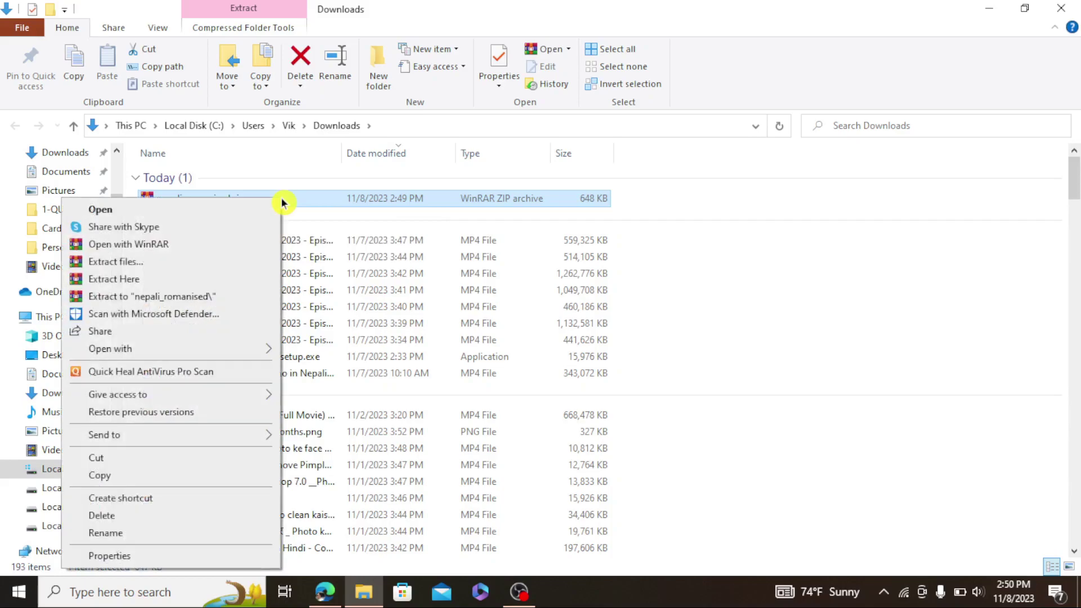
click(148, 280)
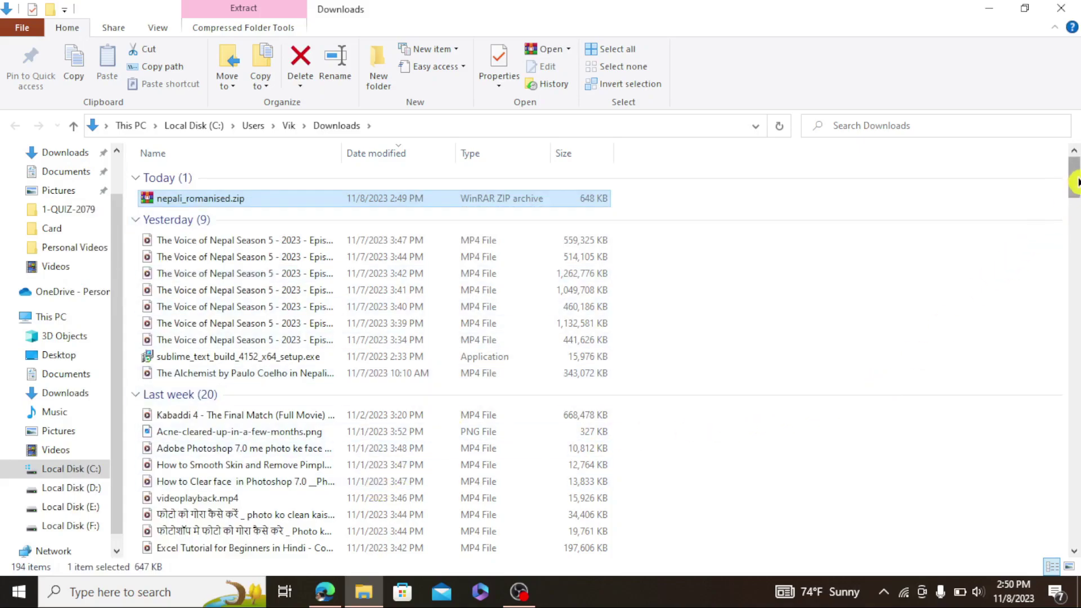
scroll(1074, 182, down, 1)
scroll(1074, 181, up, 1)
mouse_move(1075, 190)
mouse_down()
mouse_move(1055, 310)
mouse_move(1075, 541)
mouse_up()
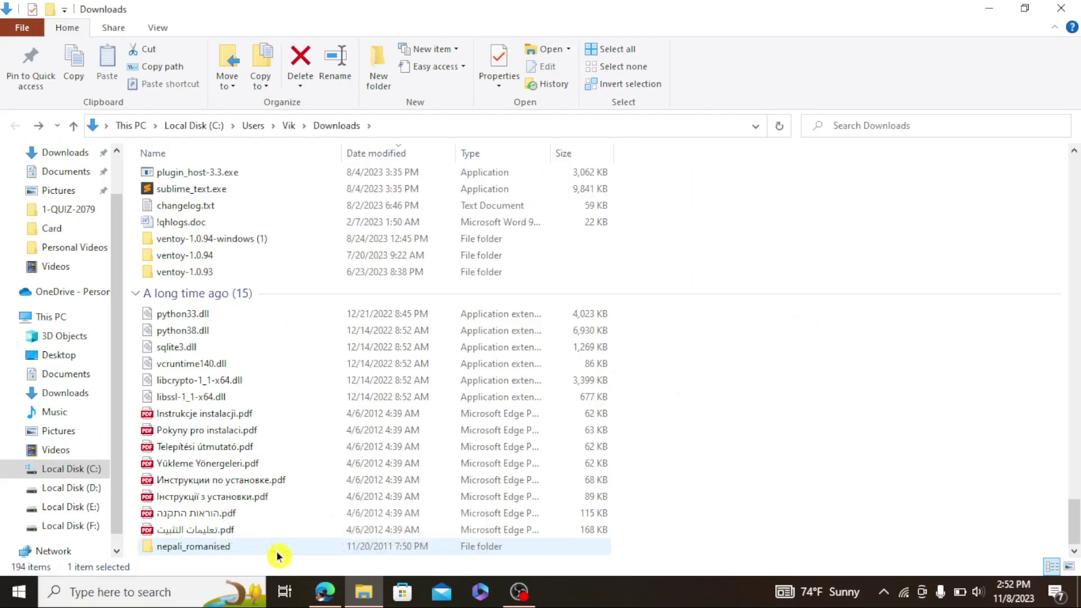
Open keyboardlayout-romanized.gif from the nepali_romanised keyboard layout folder
double_click(224, 551)
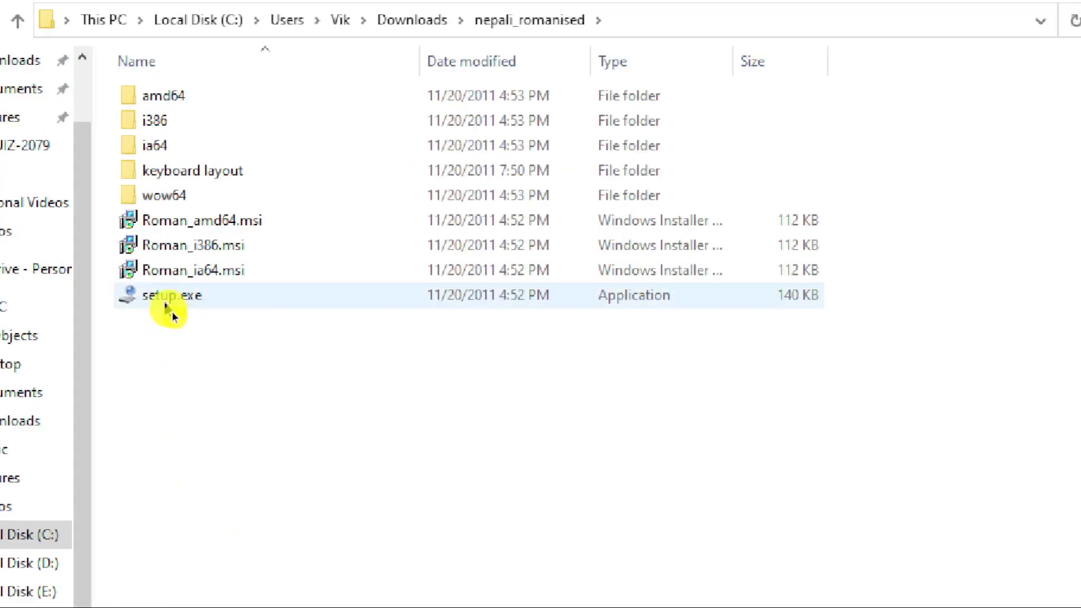
click(172, 311)
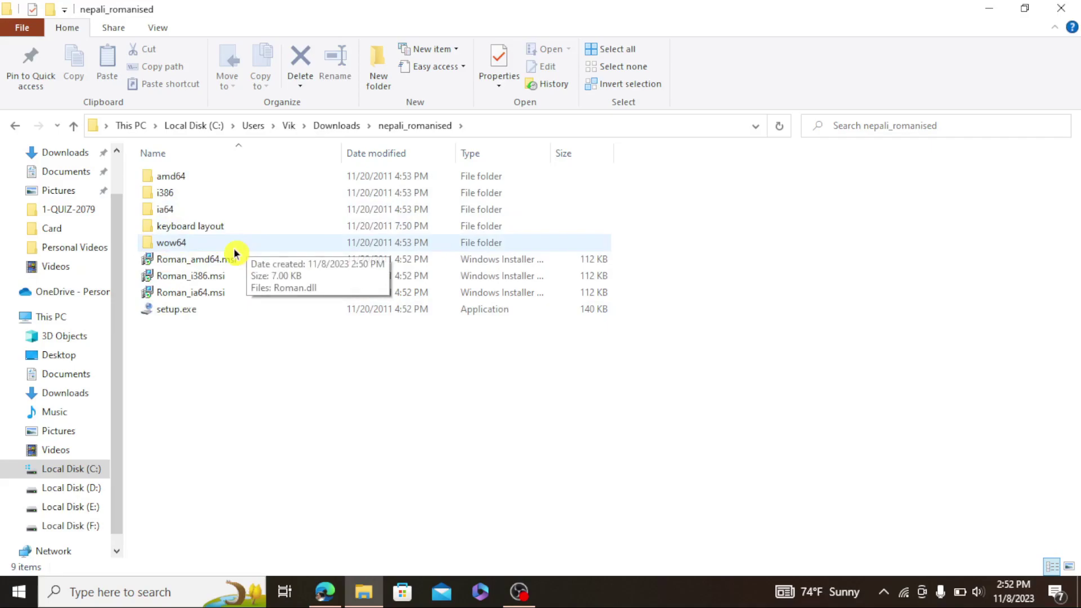
double_click(212, 228)
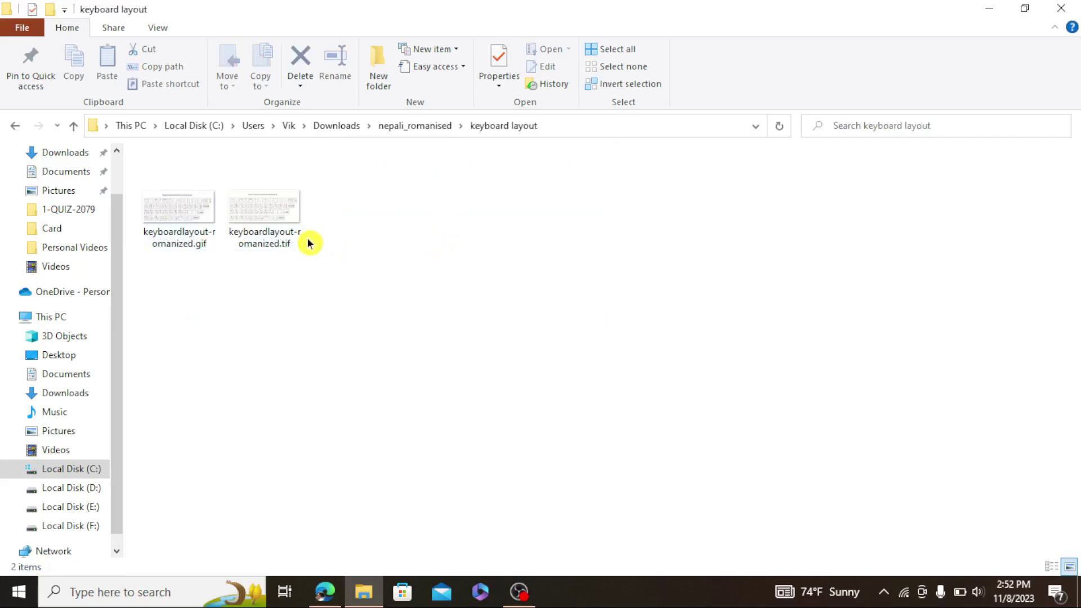
click(210, 212)
double_click(210, 212)
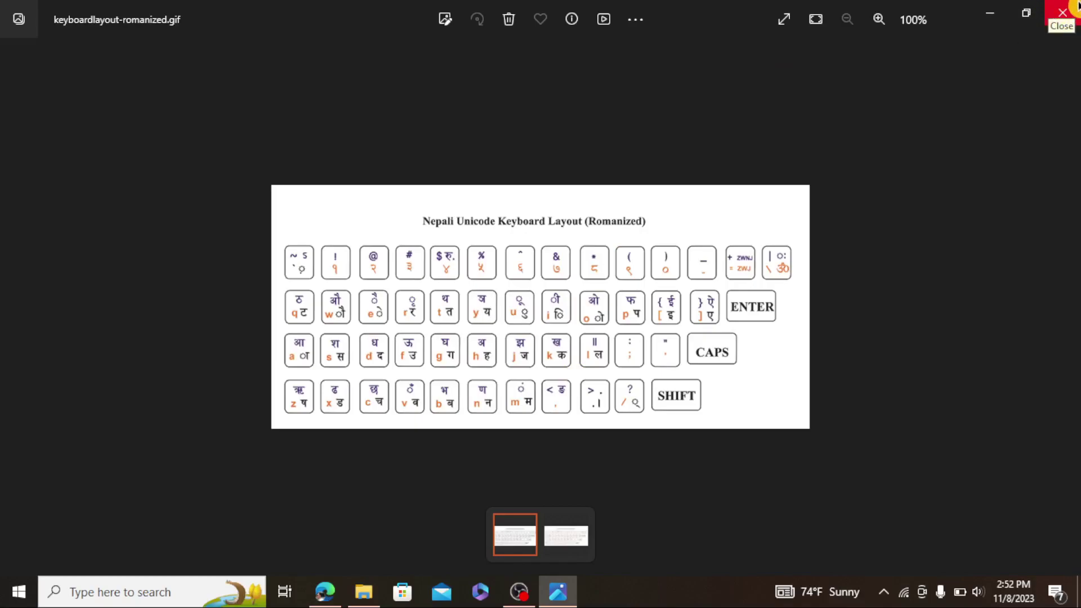
Close Photos and return File Explorer to the nepali_romanised folder
click(1064, 22)
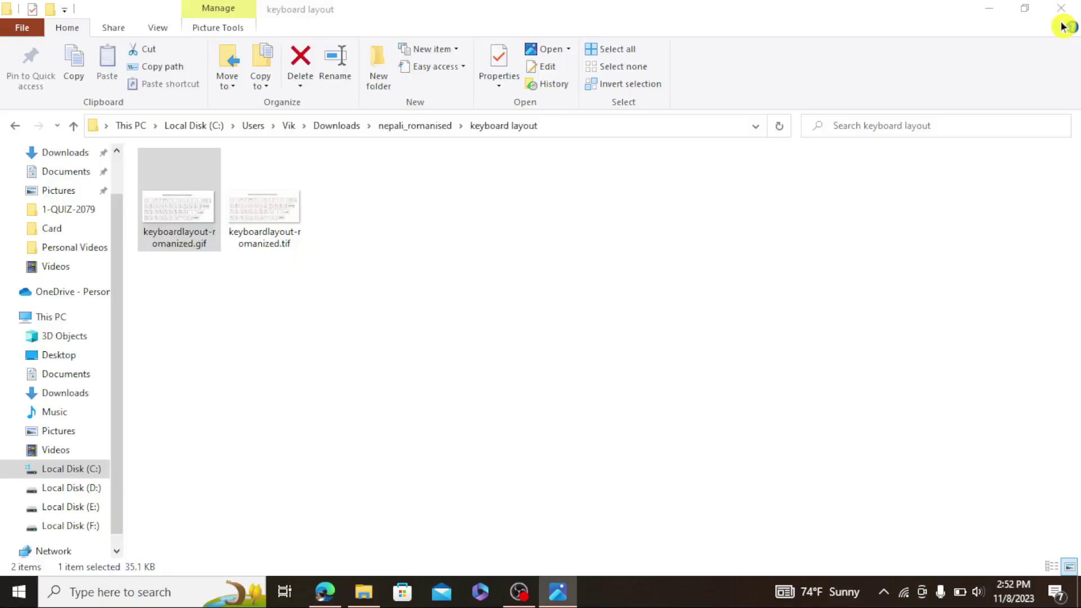
key(alt+Left)
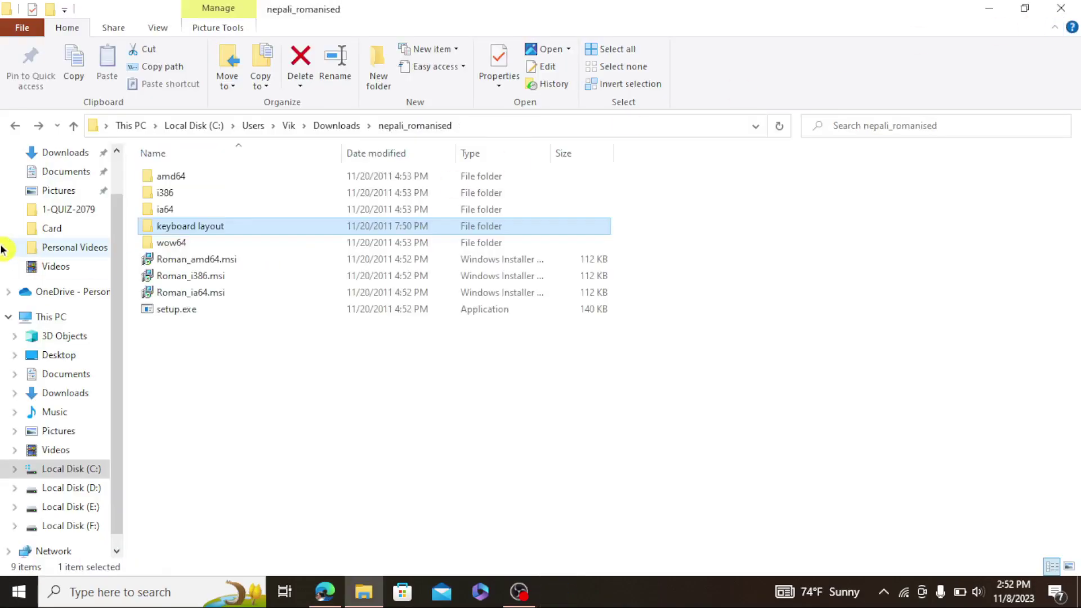
Install the layout by running setup.exe as administrator, then close the completion message
click(200, 314)
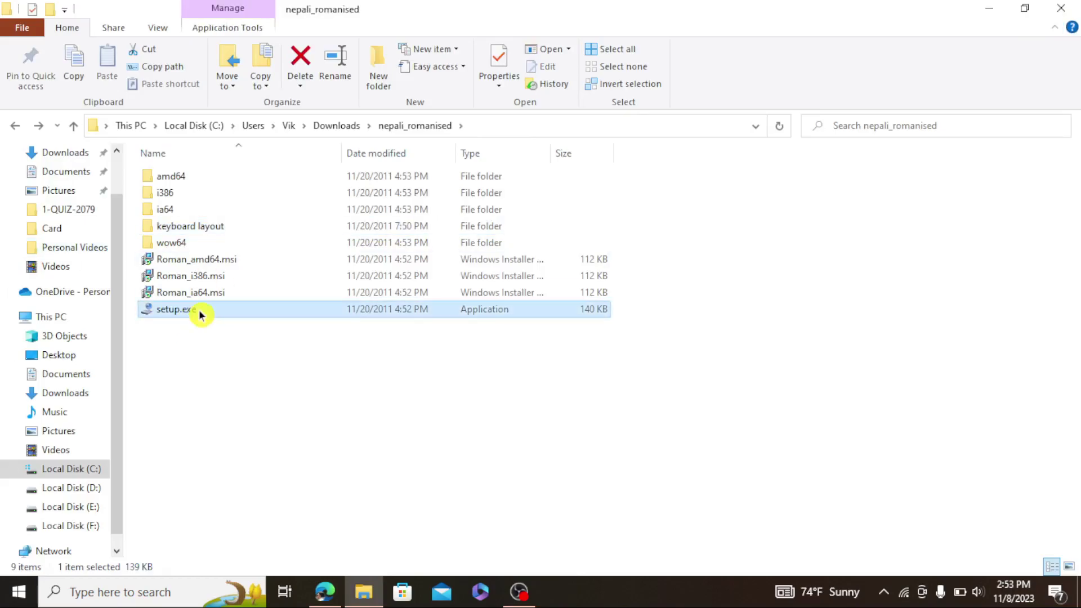
right_click(200, 314)
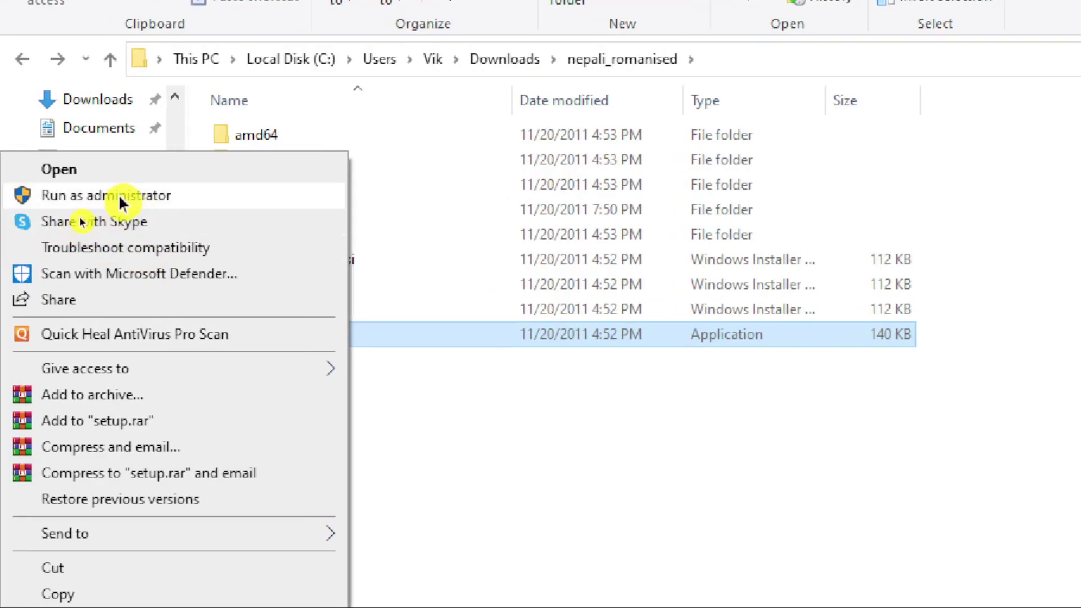
click(120, 197)
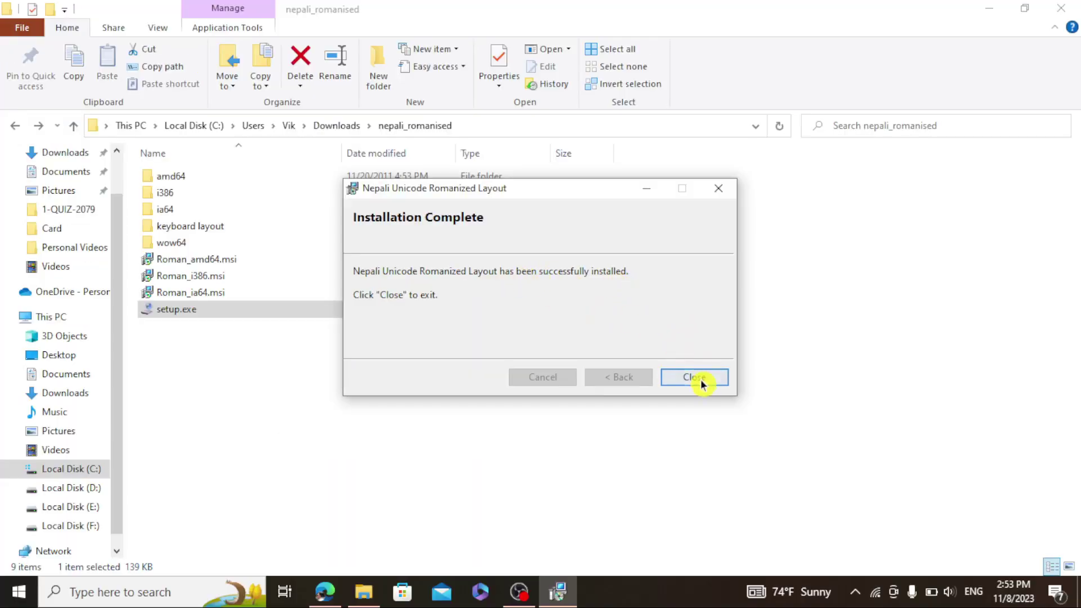
click(694, 377)
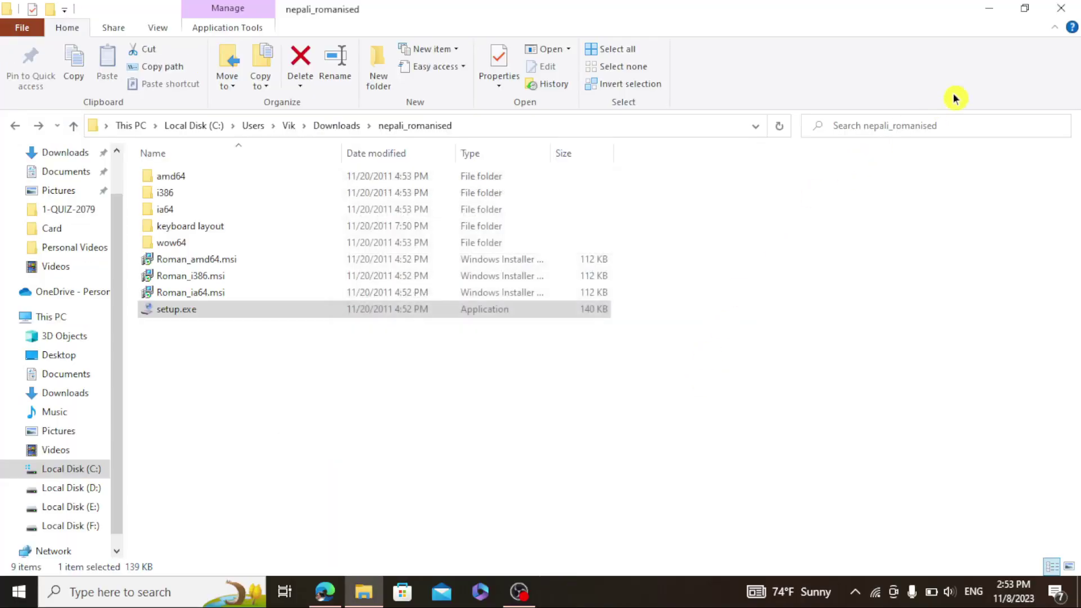
Close File Explorer and Edge, then check the taskbar language list for Nepali (Nepal)
click(1061, 10)
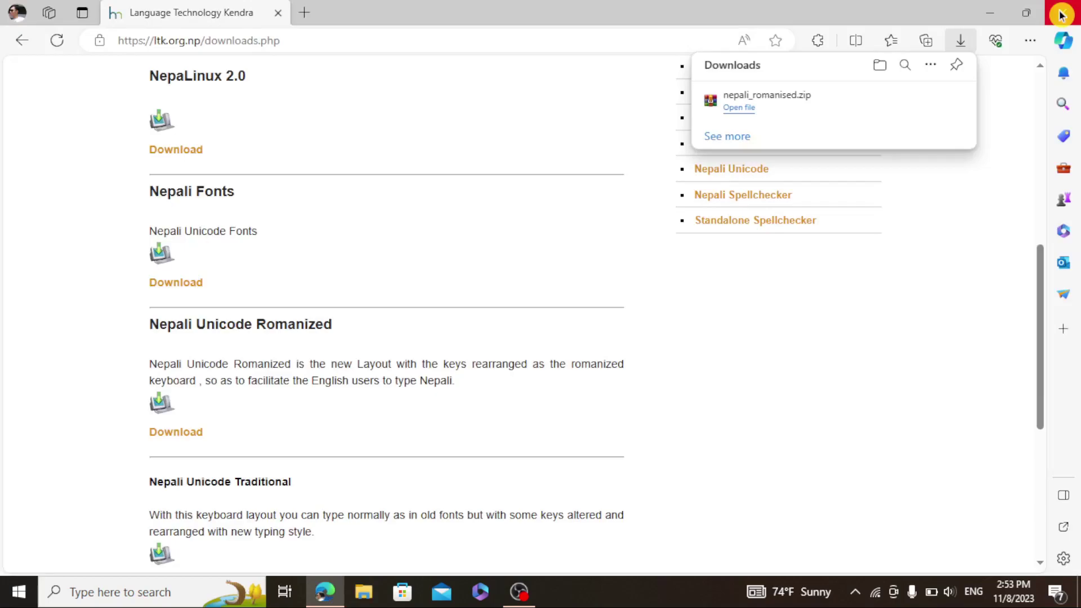
click(1060, 13)
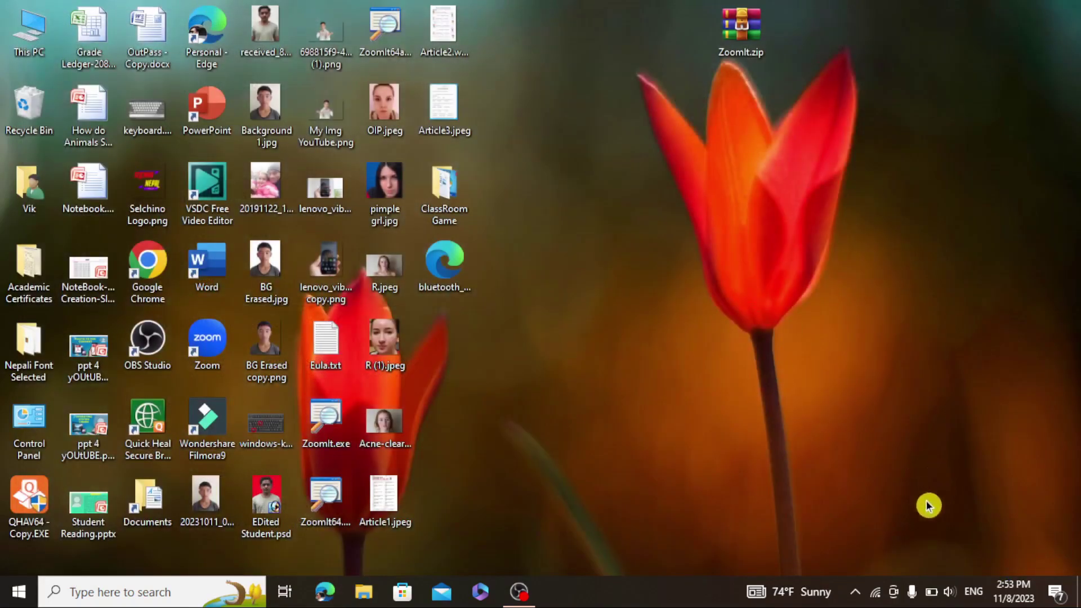
click(980, 594)
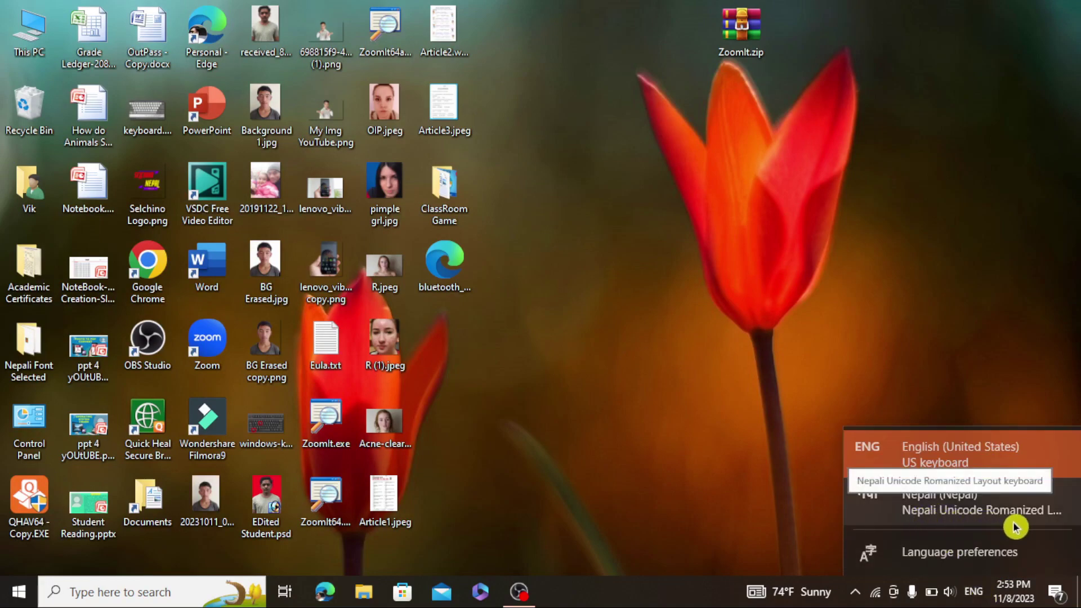
click(741, 475)
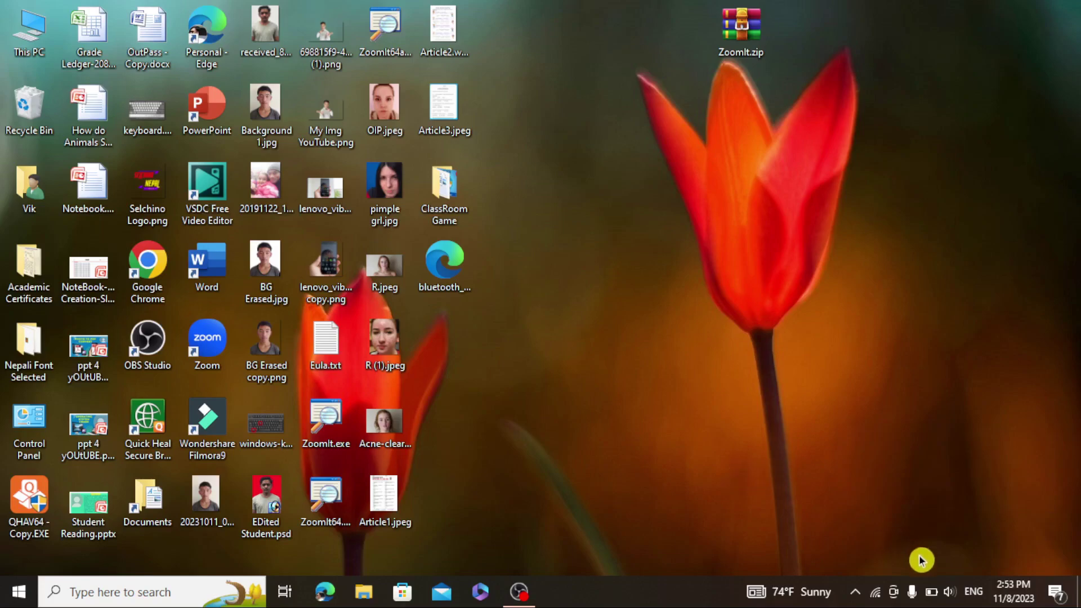
click(978, 592)
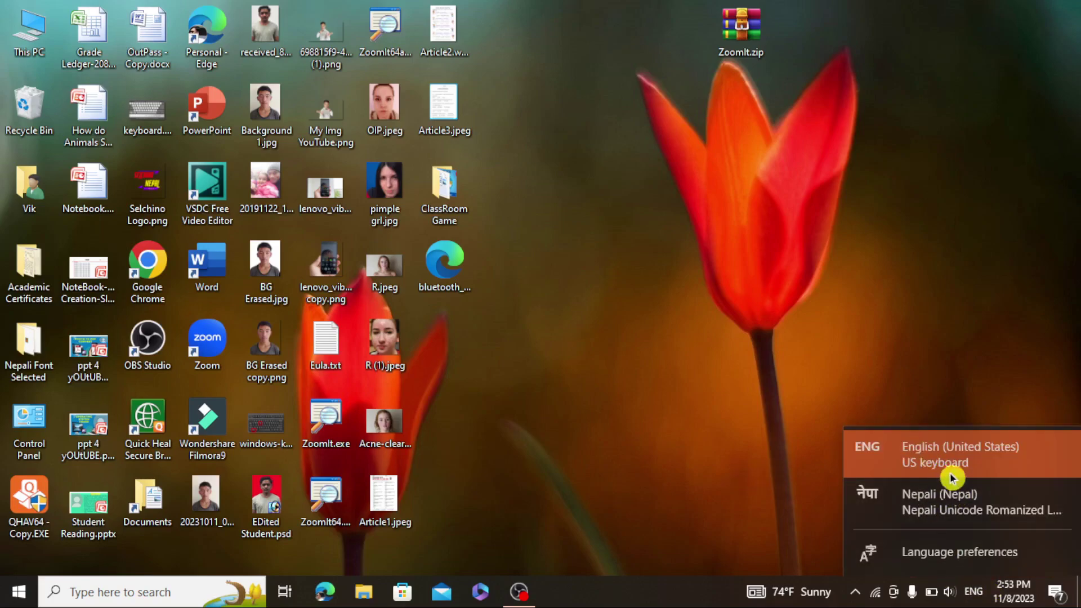
click(603, 437)
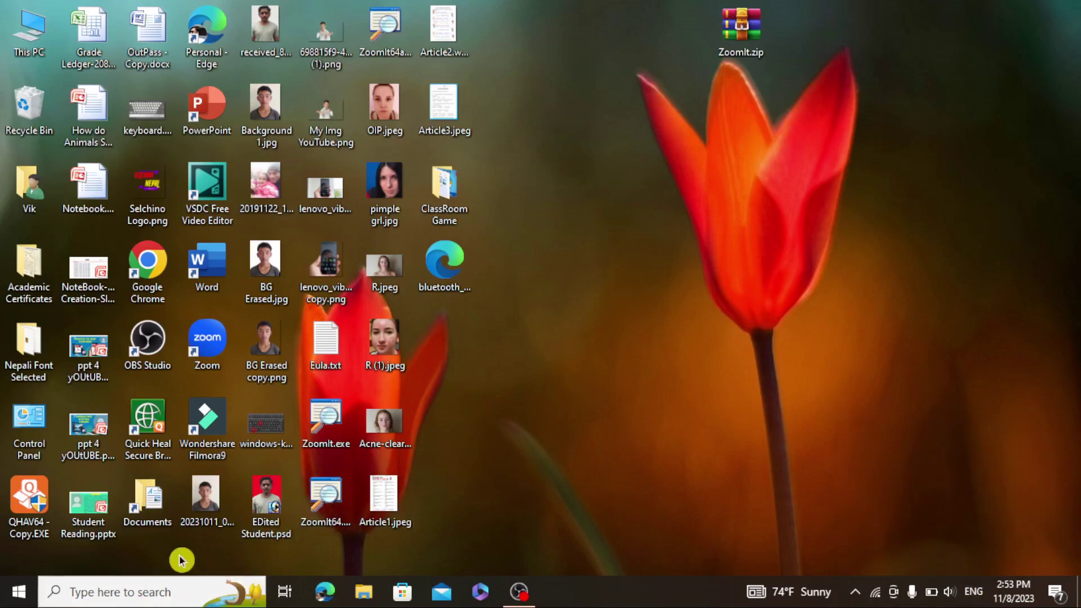
Start a blank Word document and switch the input language to Nepali, toggling with Shift+Alt
double_click(217, 282)
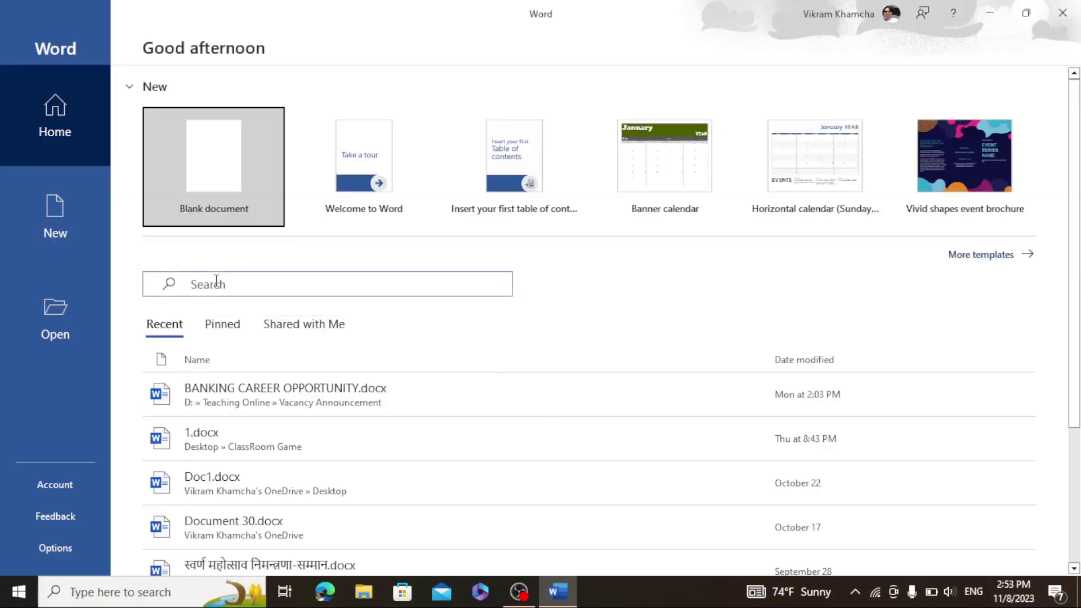
key(Return)
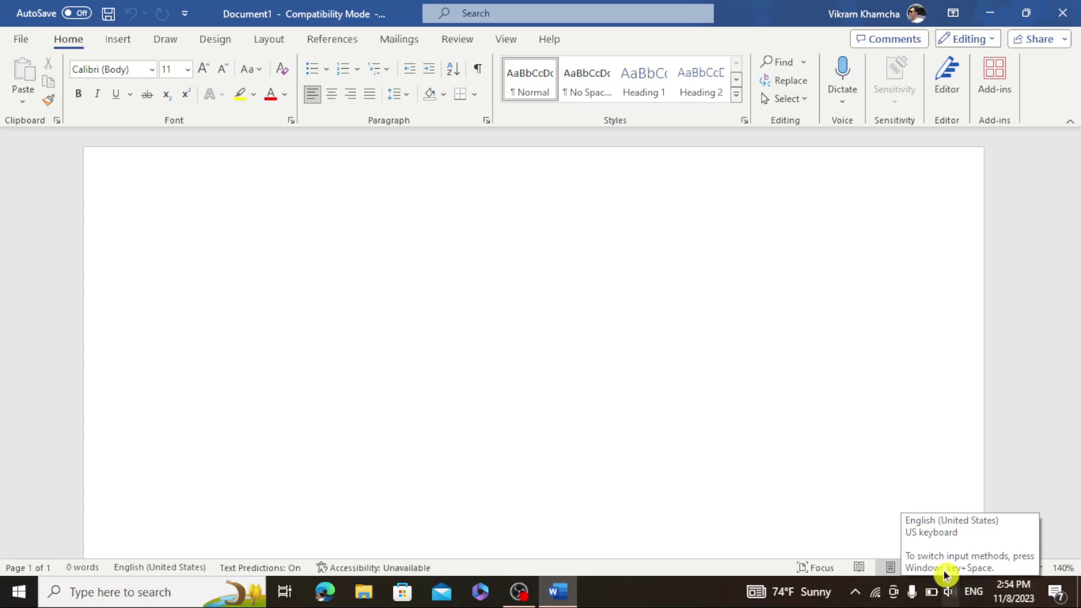
click(978, 597)
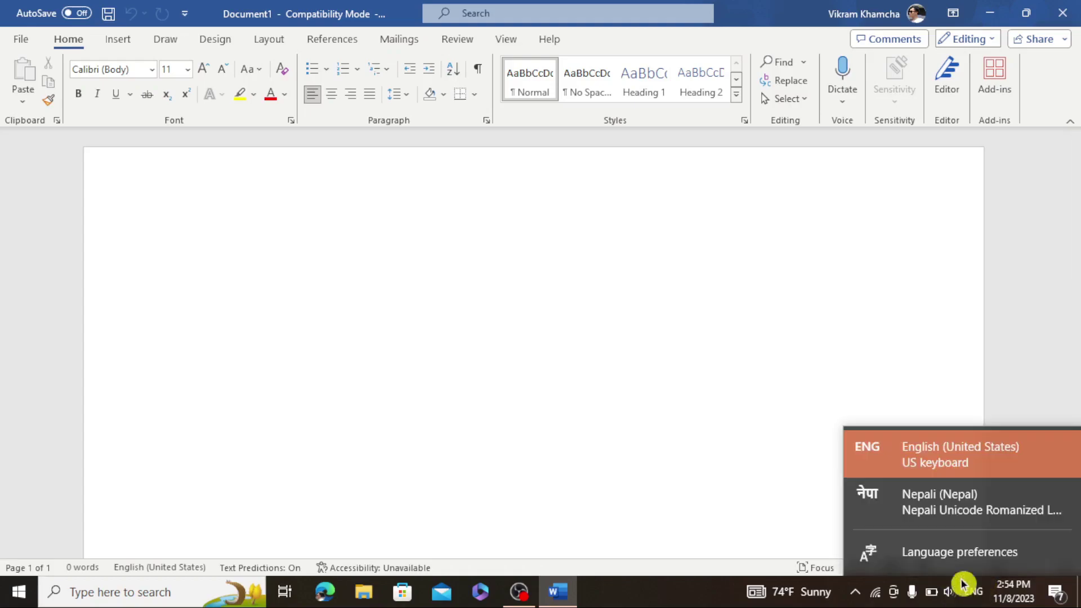
click(845, 499)
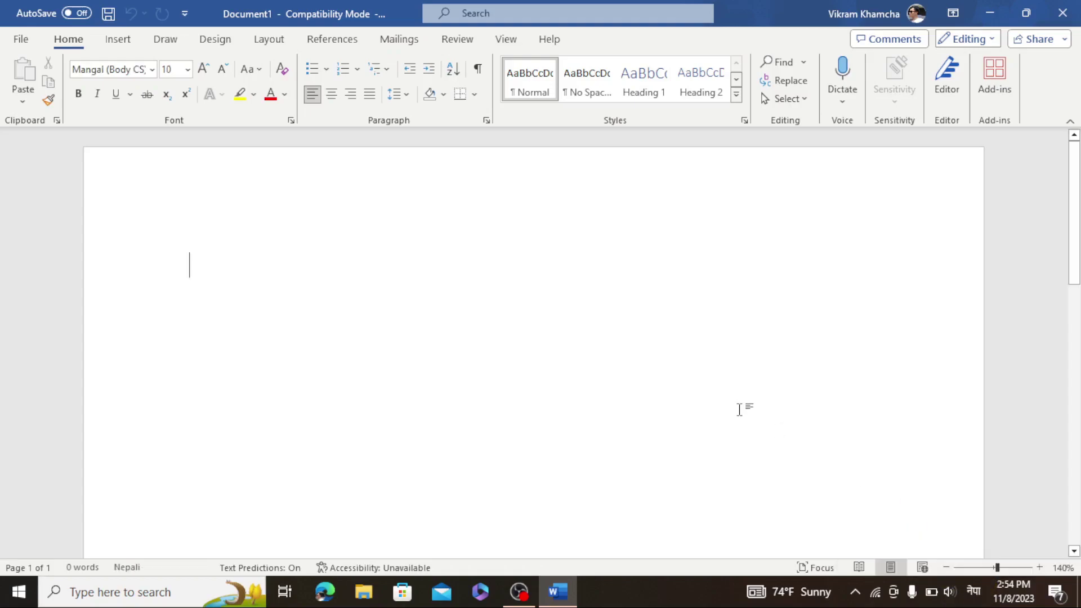
key(shift+alt)
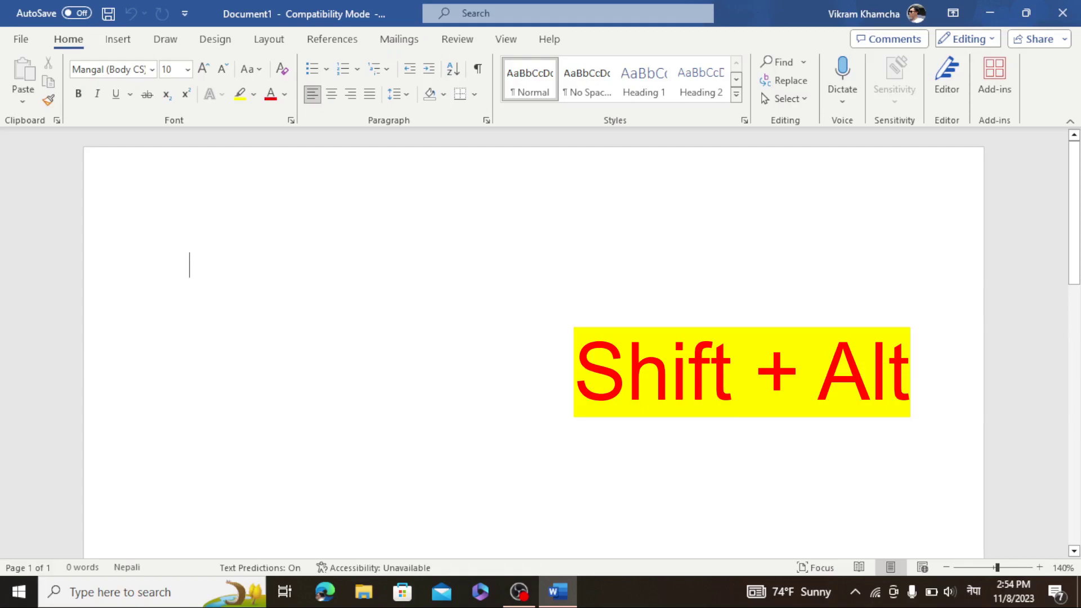
key(shift+alt)
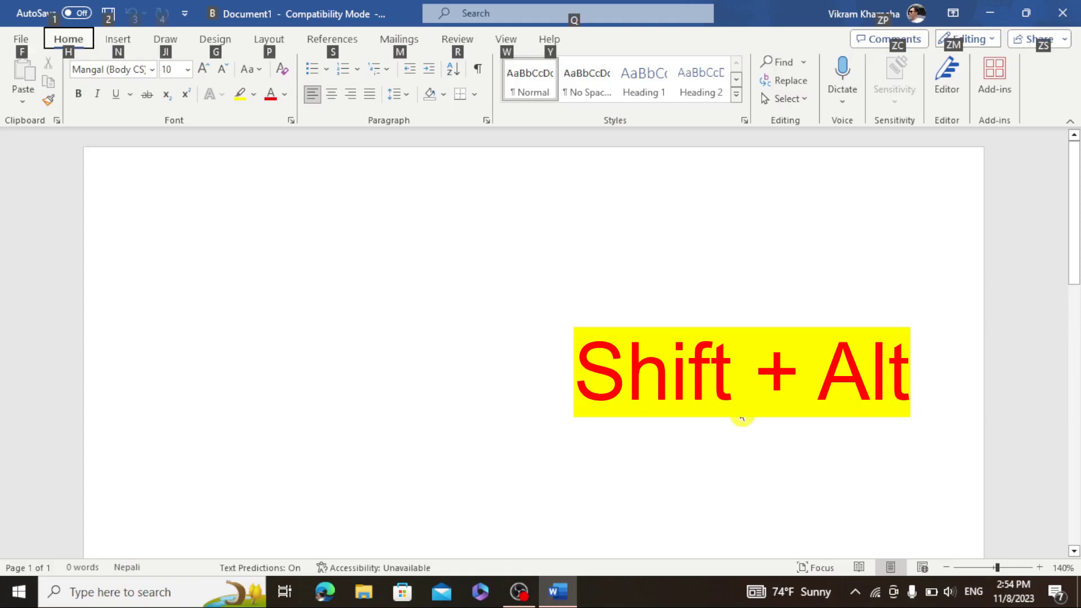
key(shift+alt)
key(shift+alt)
key(shift+alt)
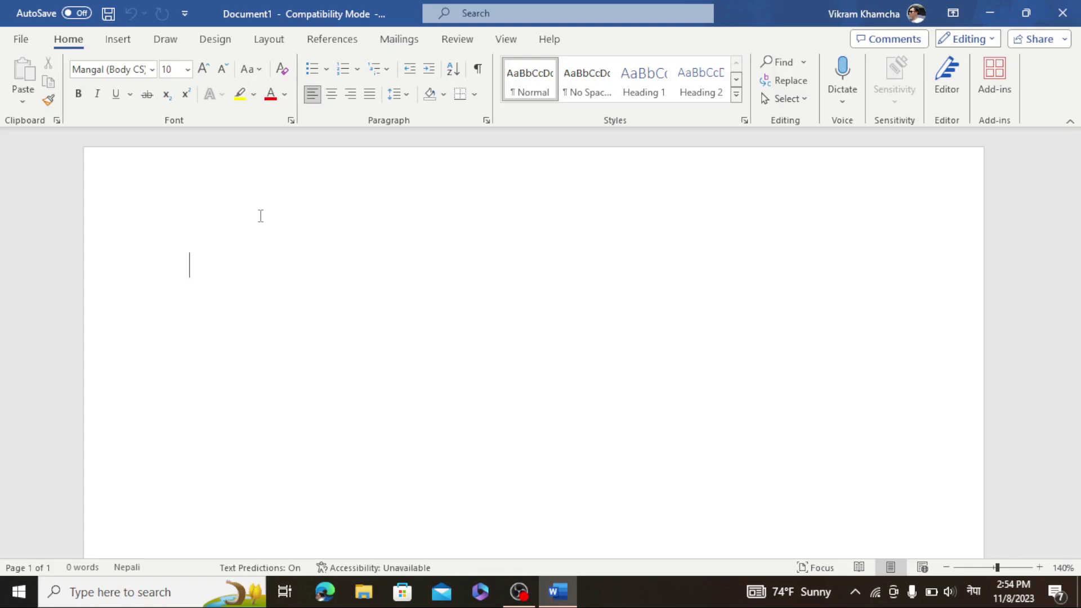
Type 'म नेपाली हुँ। मलाई प्यारो छ।', fixing a wrongly typed vowel sign after ला
text(म)
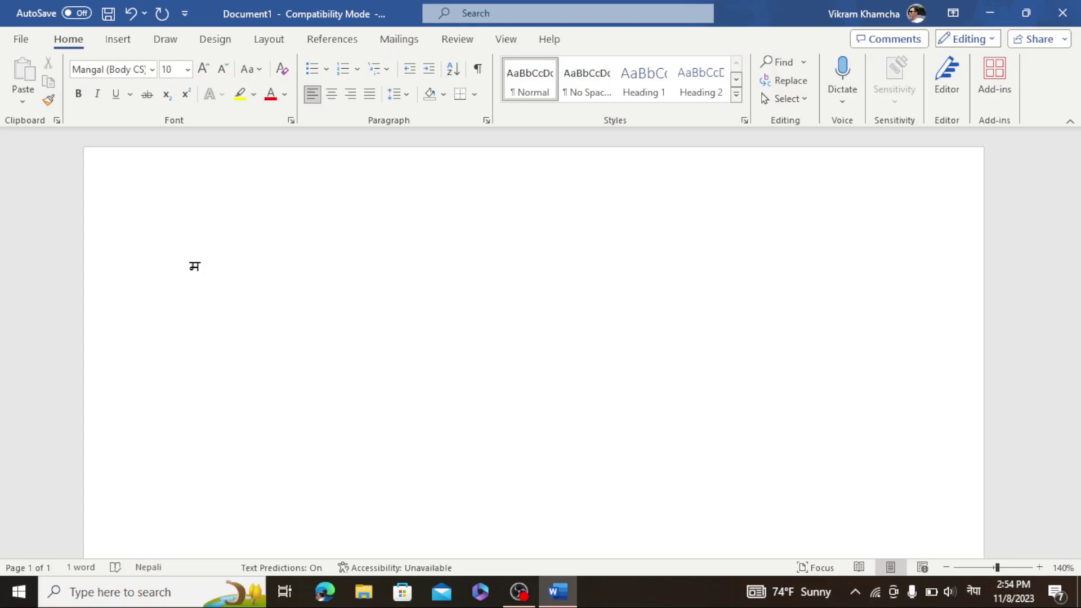
text( न)
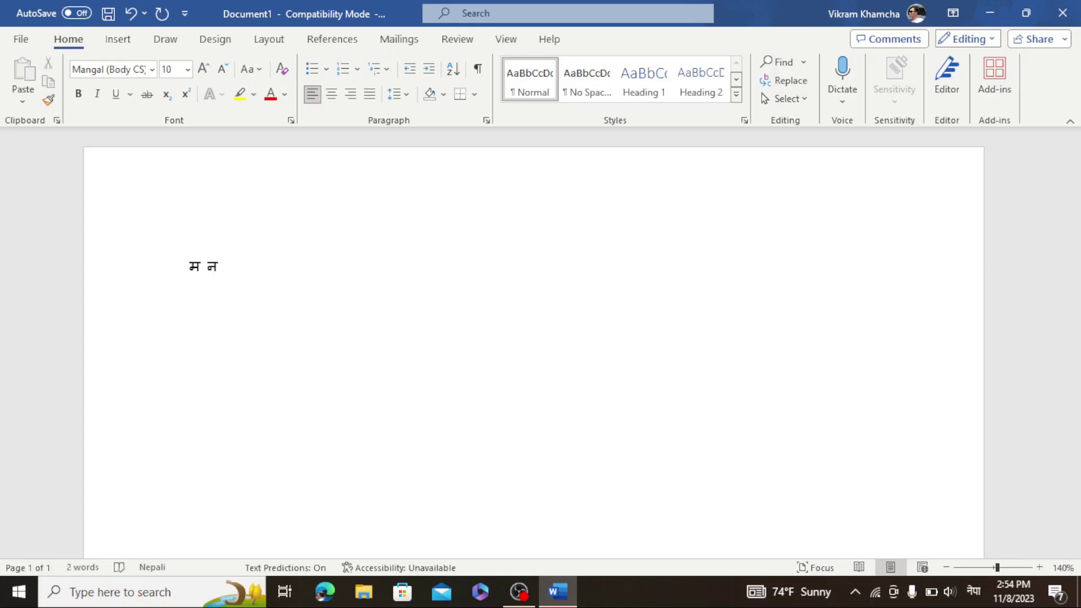
text(ेपाल)
text(ी)
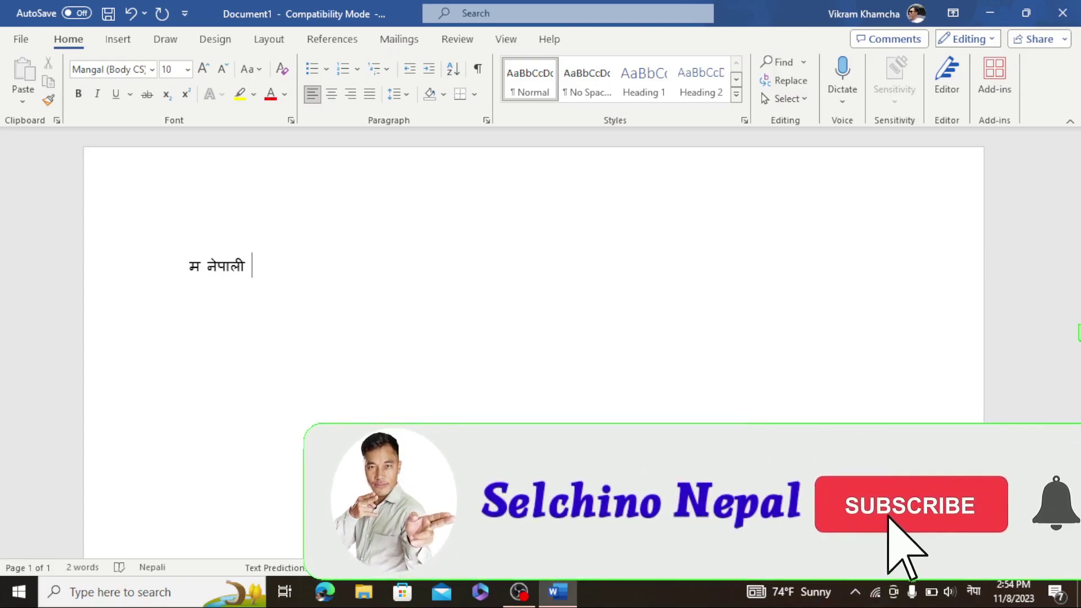
text( हु)
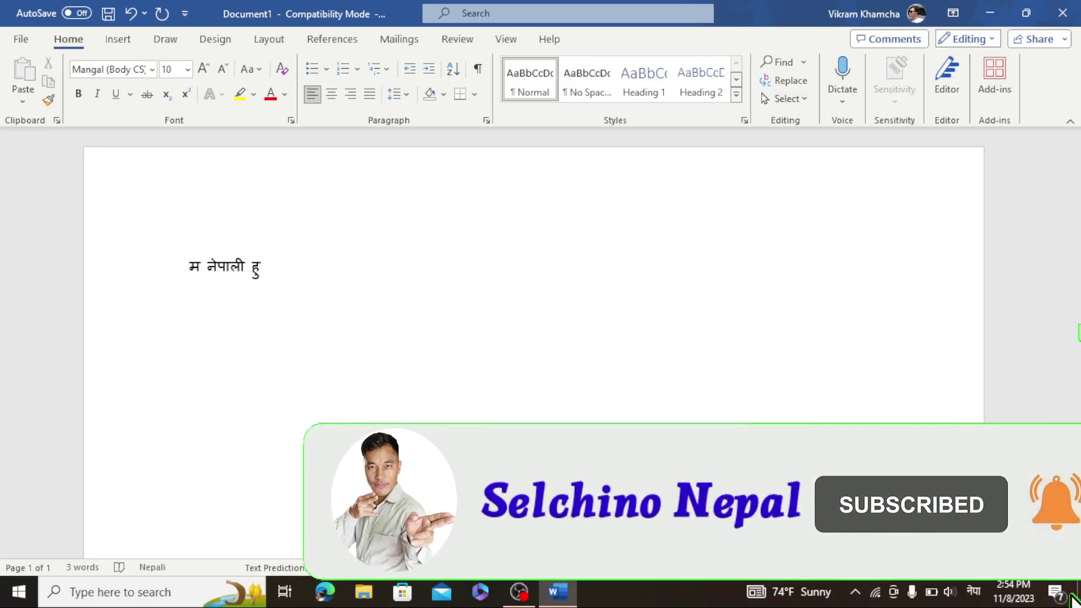
text(ँ)
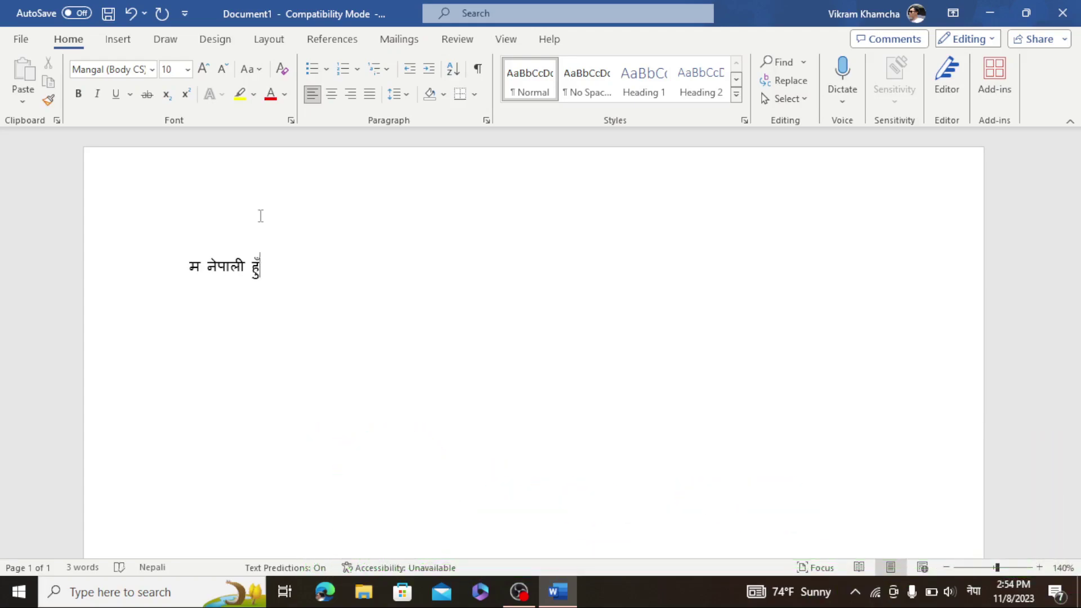
text(। म)
text(ला)
key(BackSpace)
text(ाई)
text( प)
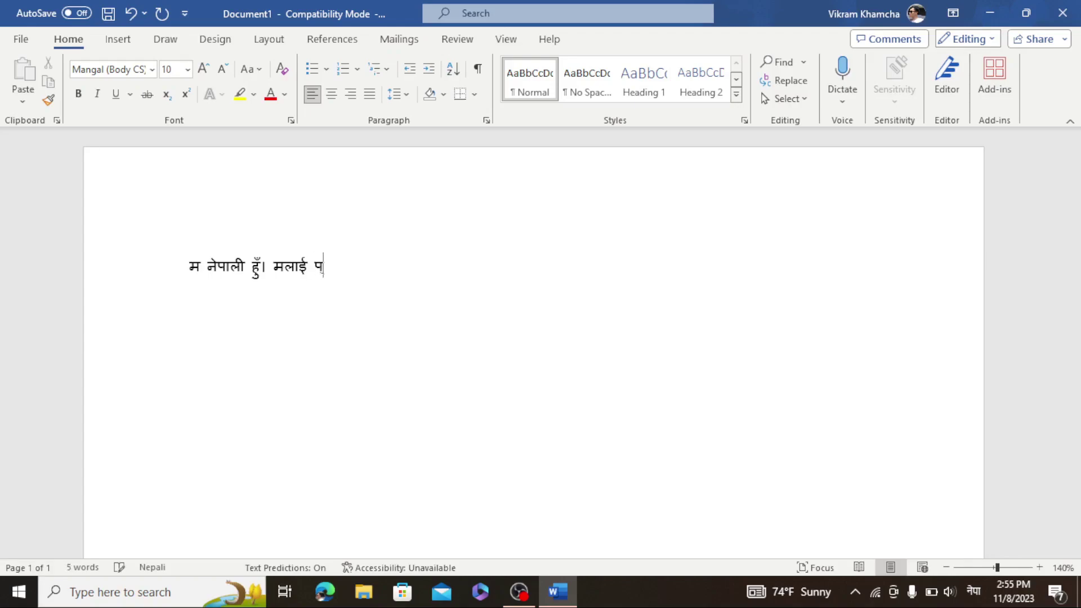
text(्या)
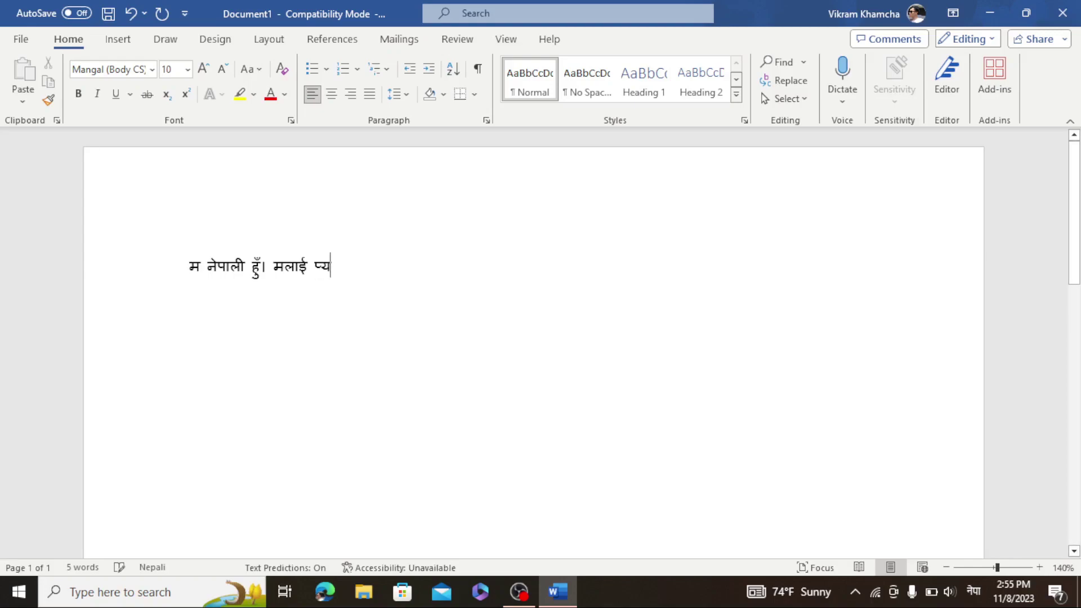
text(रो)
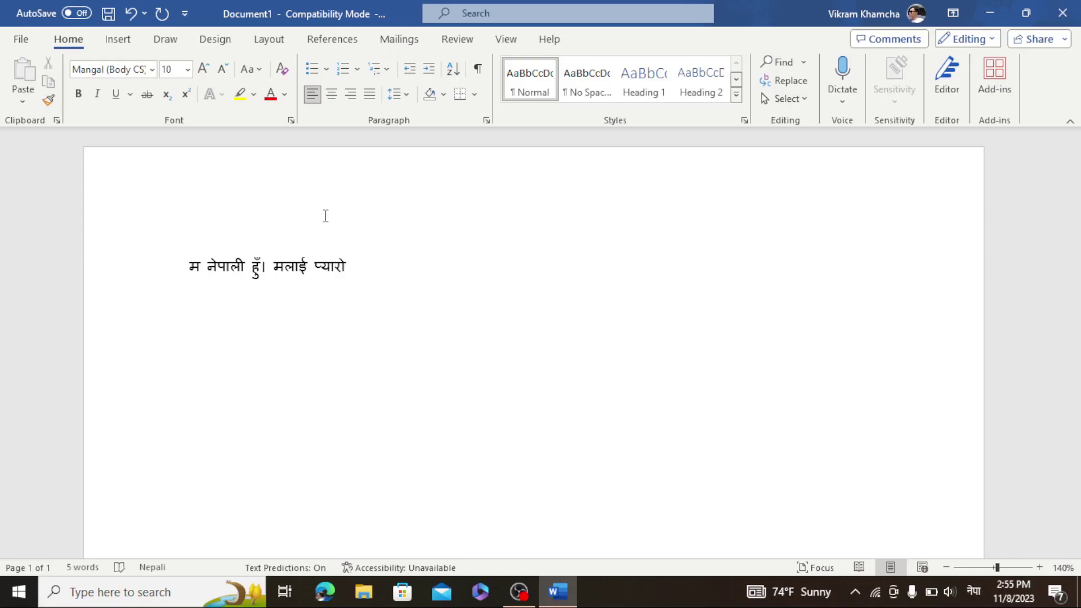
text( छ।)
Type 'विद्यालय मुद्दा मद्' and enlarge the Nepali text to 20-point size
text( व)
text(िद)
text(्याल)
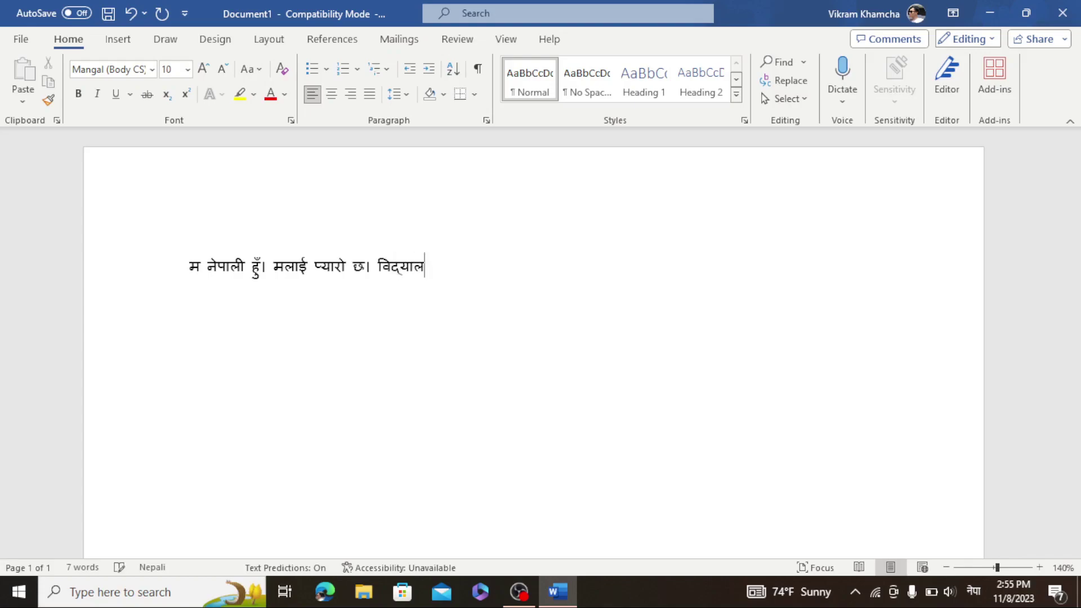
text(य)
text( मुद्दा मु)
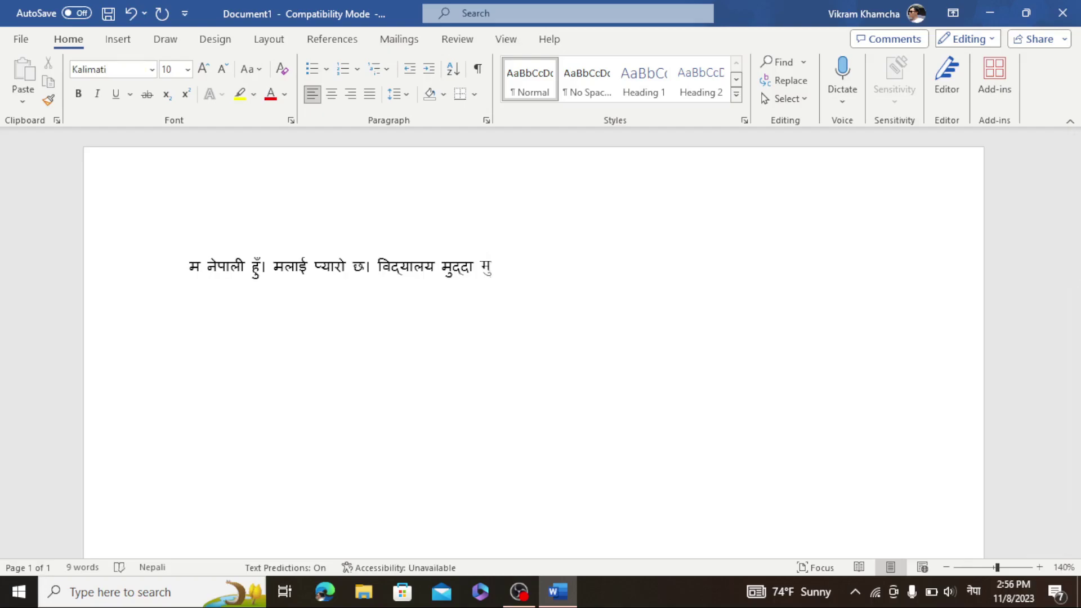
text(द्)
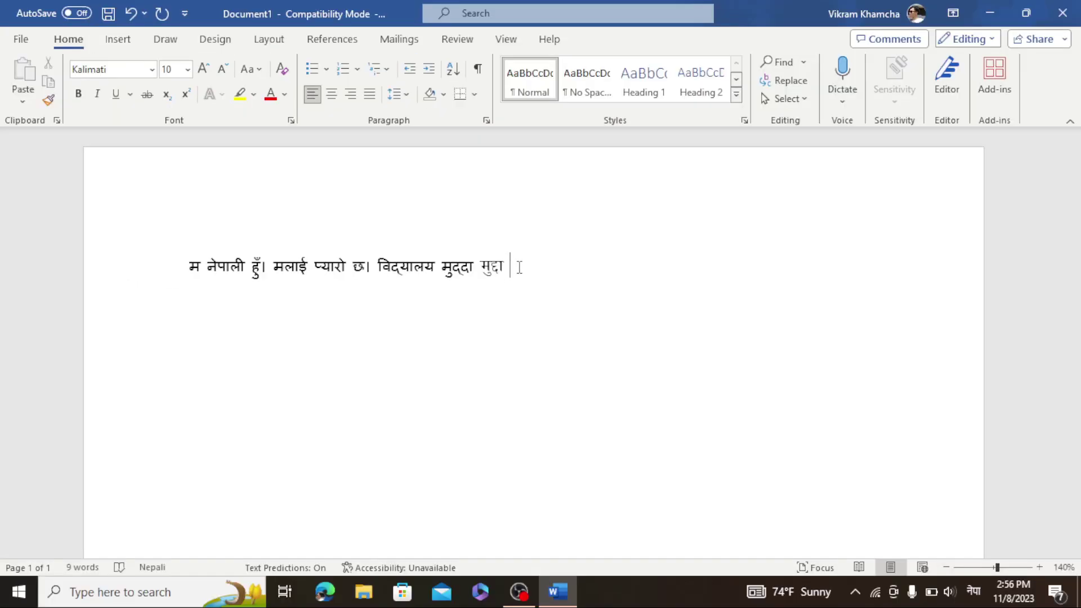
key(ctrl+shift+greater)
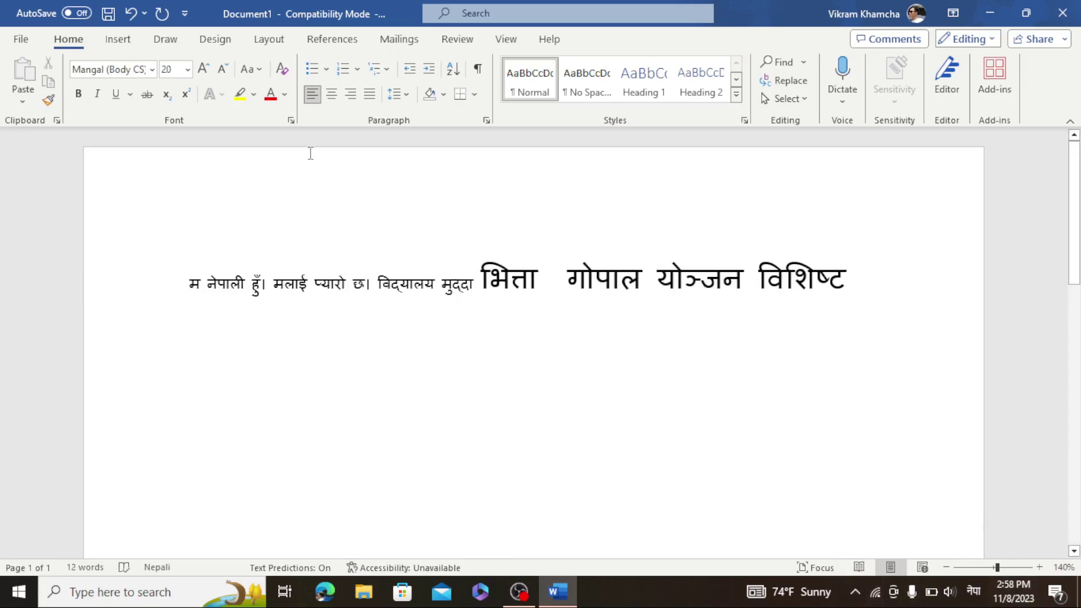
Minimize Word, launch Edge, clear the stray Devanagari from the address bar and switch input to English
click(989, 12)
double_click(207, 28)
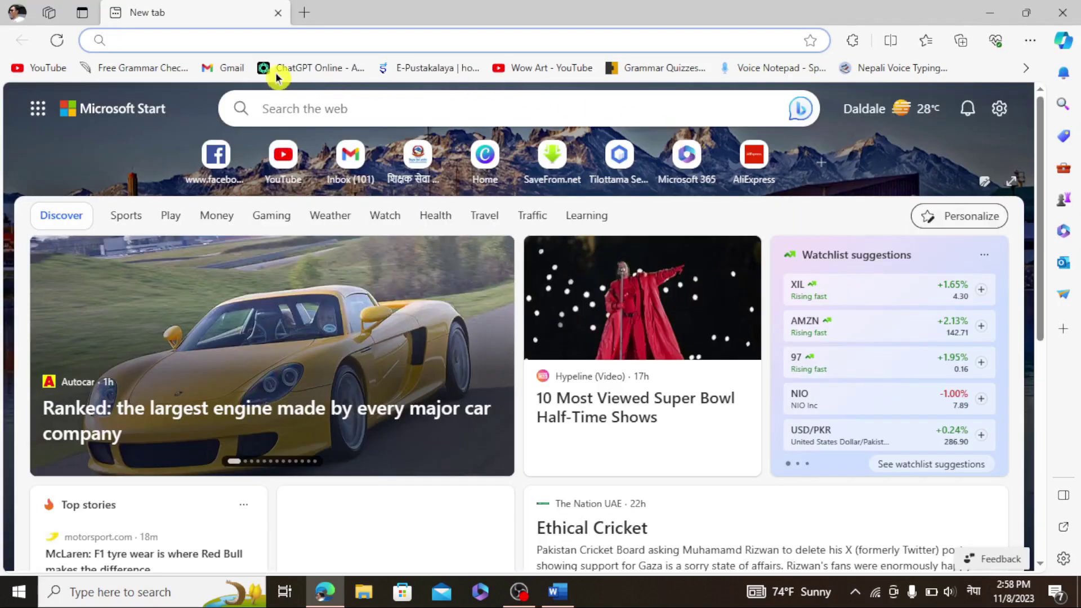
text(रवि)
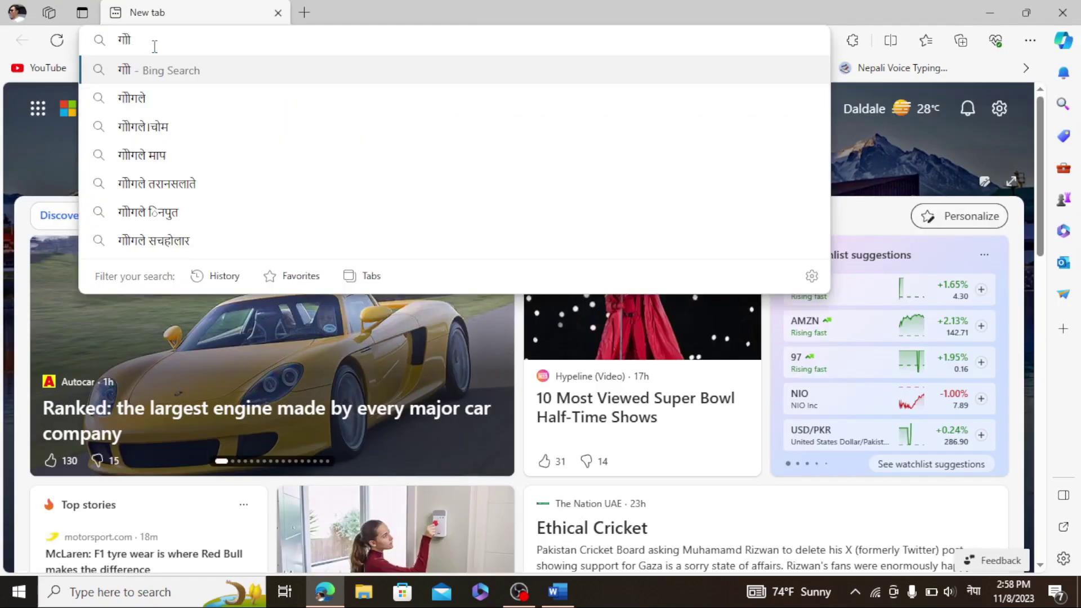
key(Escape)
key(alt+shift)
Go to google.com and enter the query 'nepali unicode romanized layout'
text(gooo)
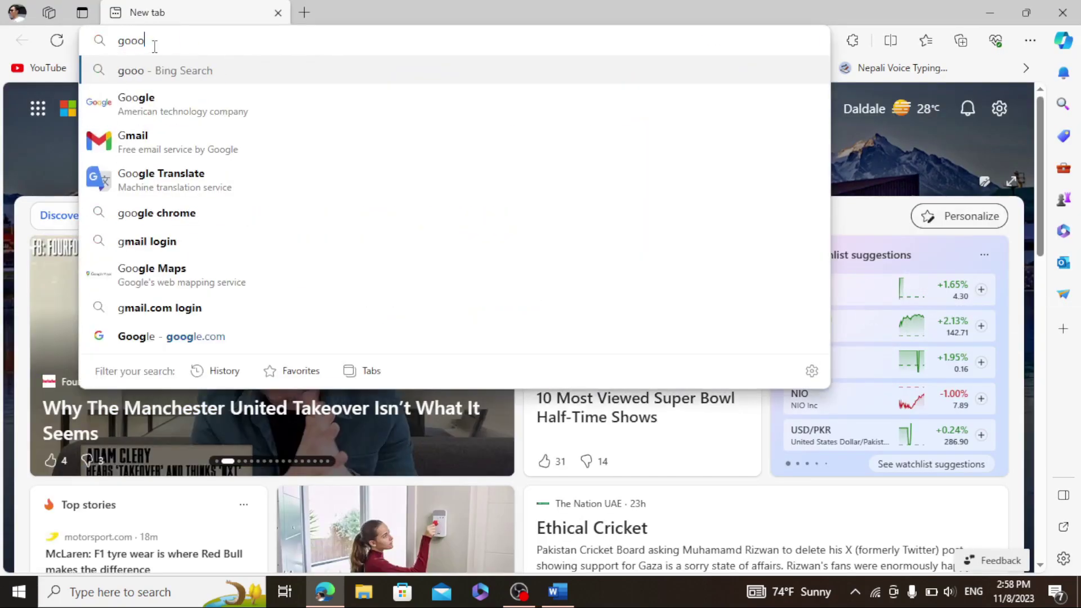
key(BackSpace)
text(g)
key(BackSpace)
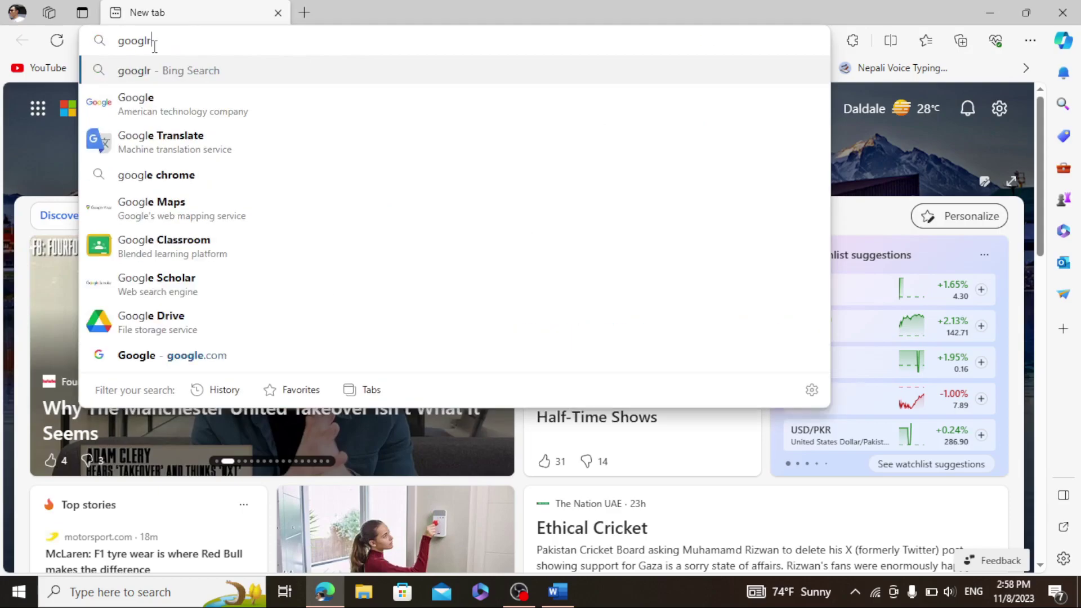
text(le.com)
key(Return)
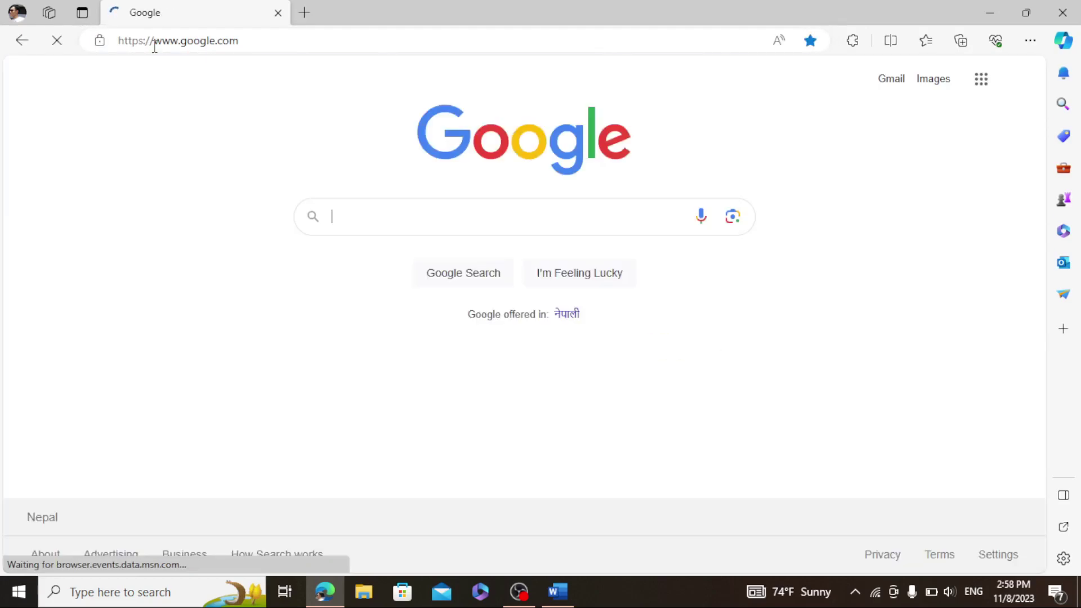
text(nepa)
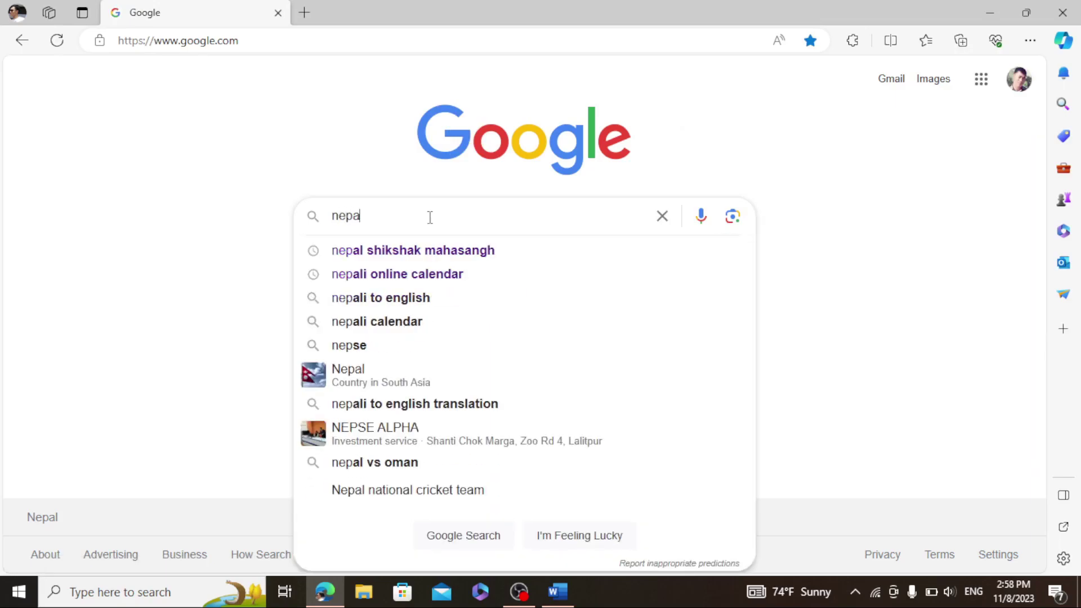
text(li unic)
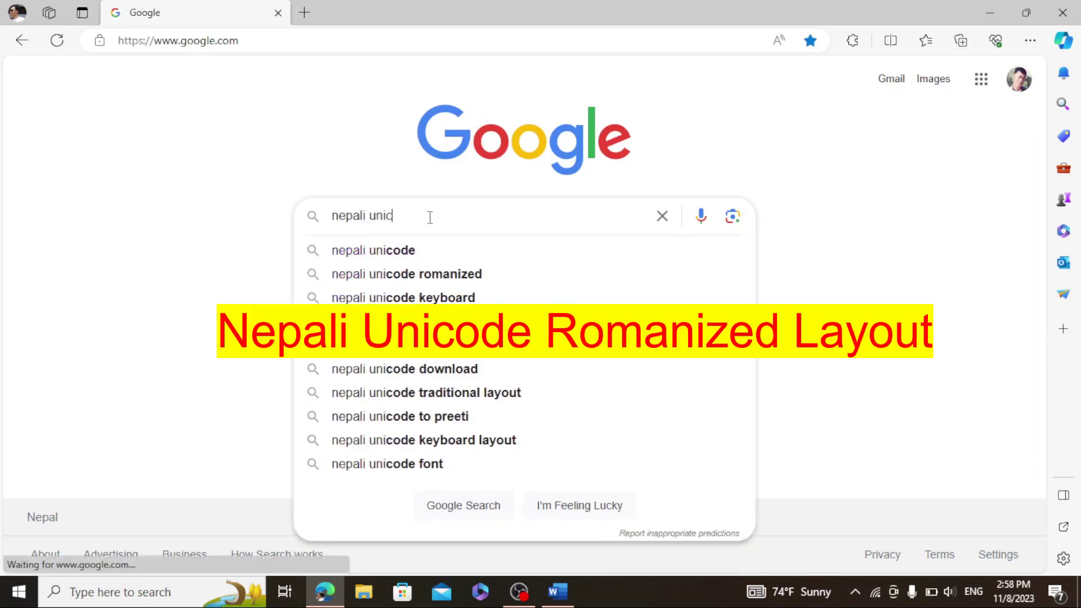
text(ode roma)
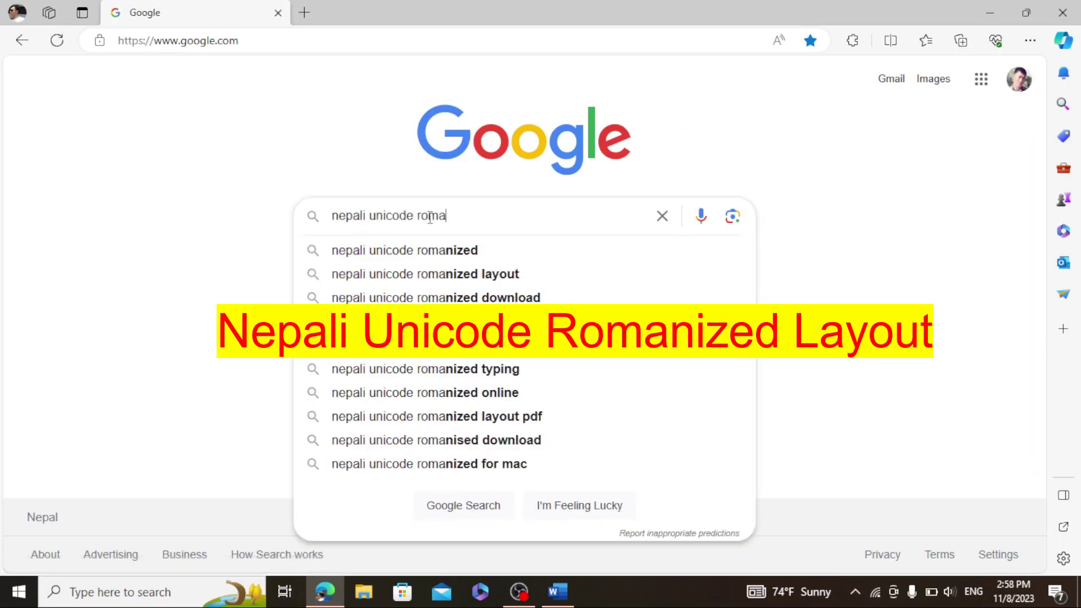
text(nized )
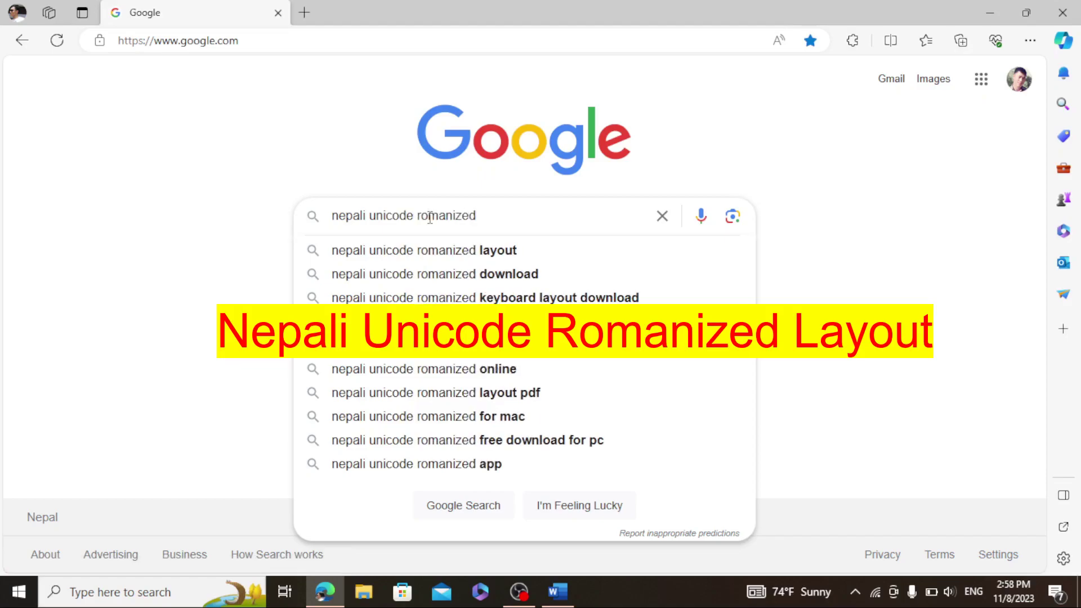
text(layo)
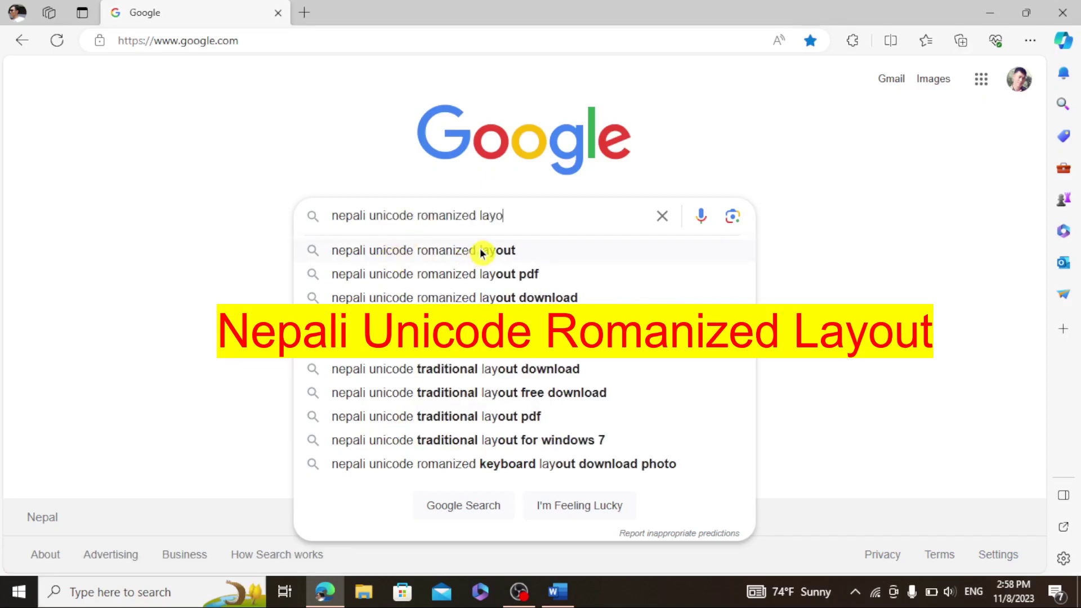
text(ut)
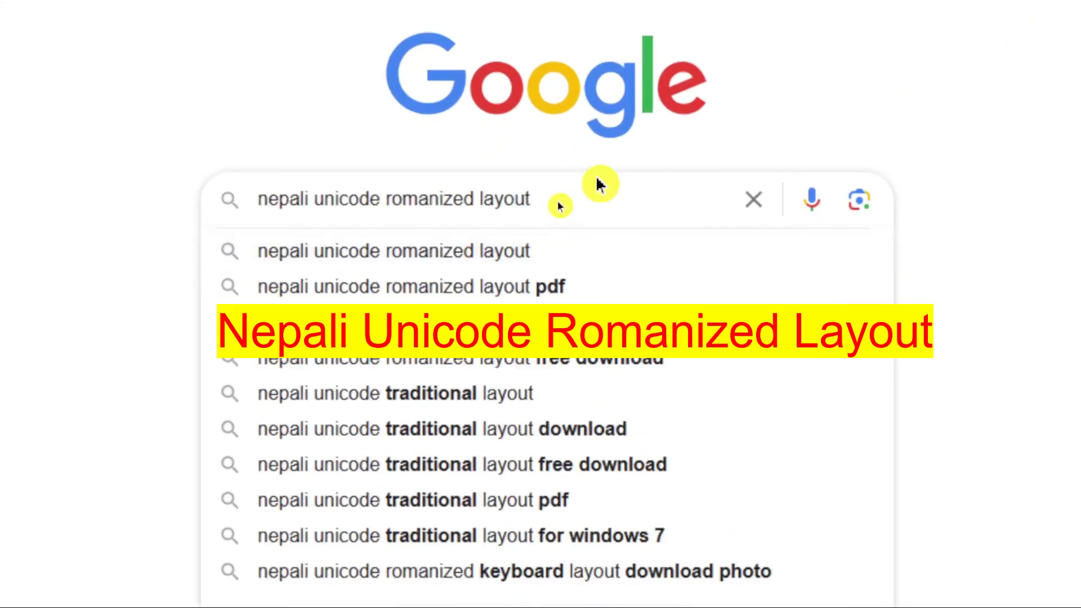
Run the search and save the romanized layout image to the Desktop as romanized-nepali-unicode-keyboard-layout.svg
key(Return)
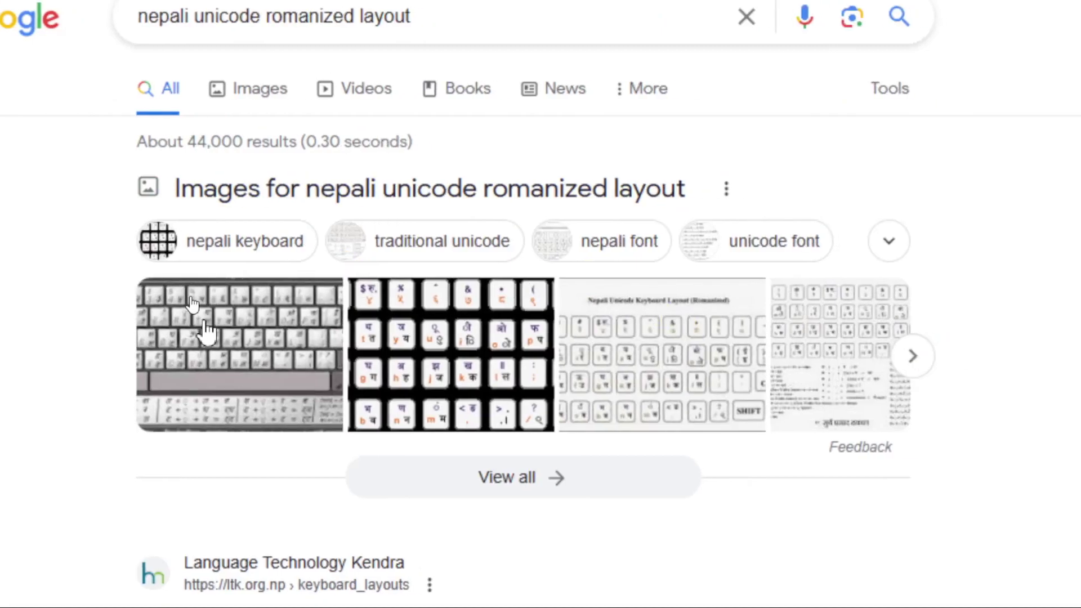
click(192, 304)
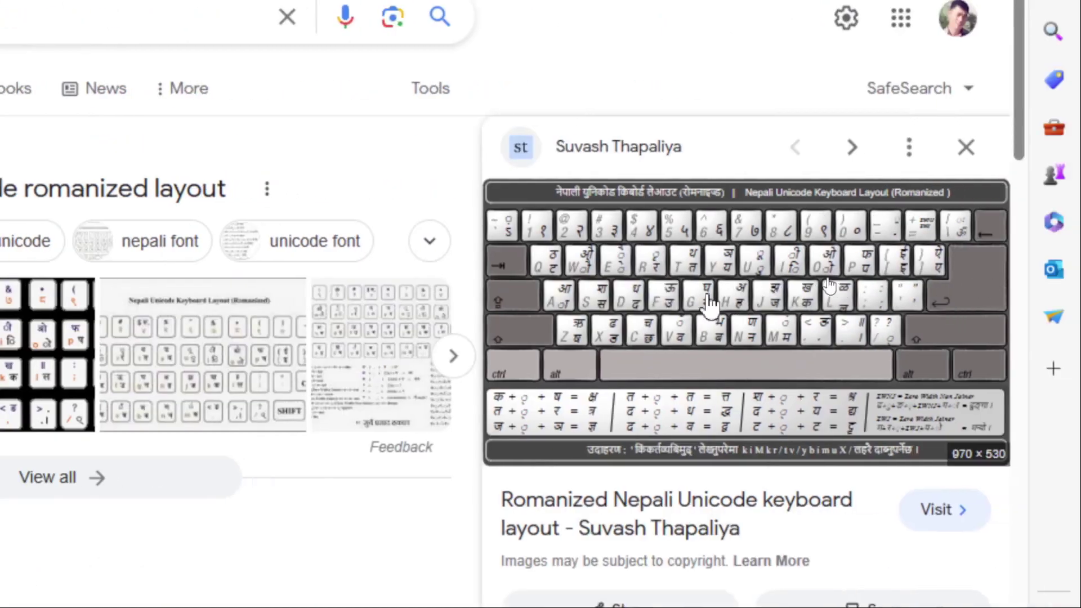
right_click(793, 260)
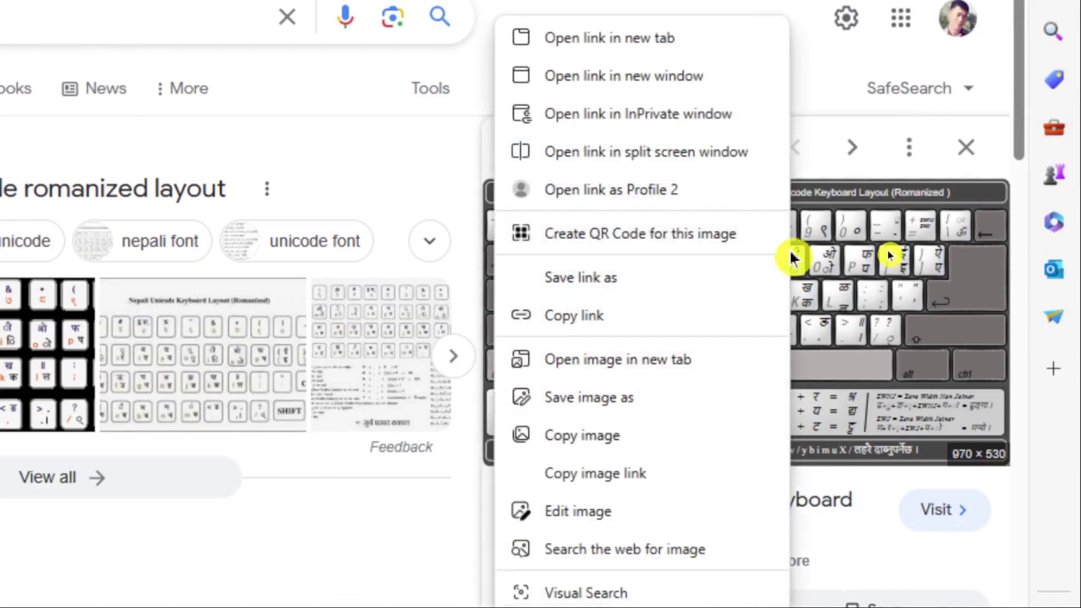
click(622, 415)
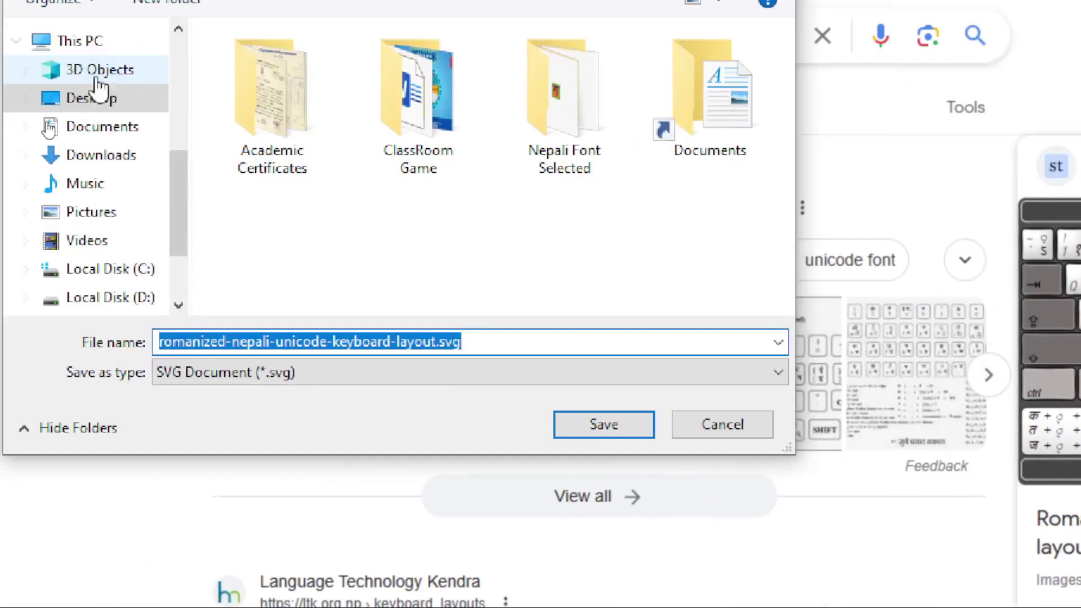
click(143, 107)
click(640, 437)
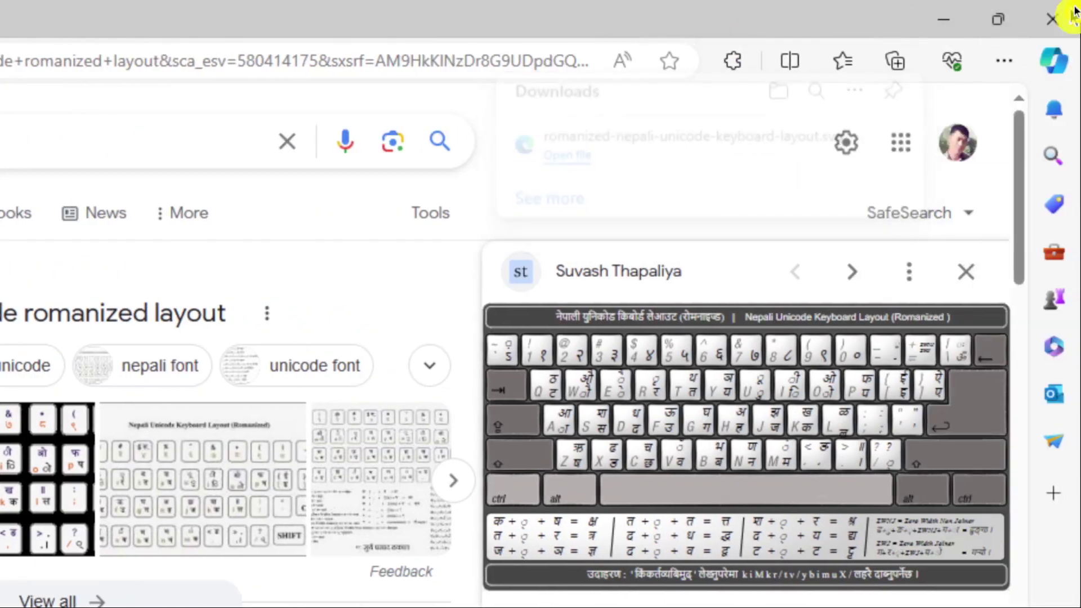
Close Edge and open keyboard.png from the desktop in Photos
click(1075, 11)
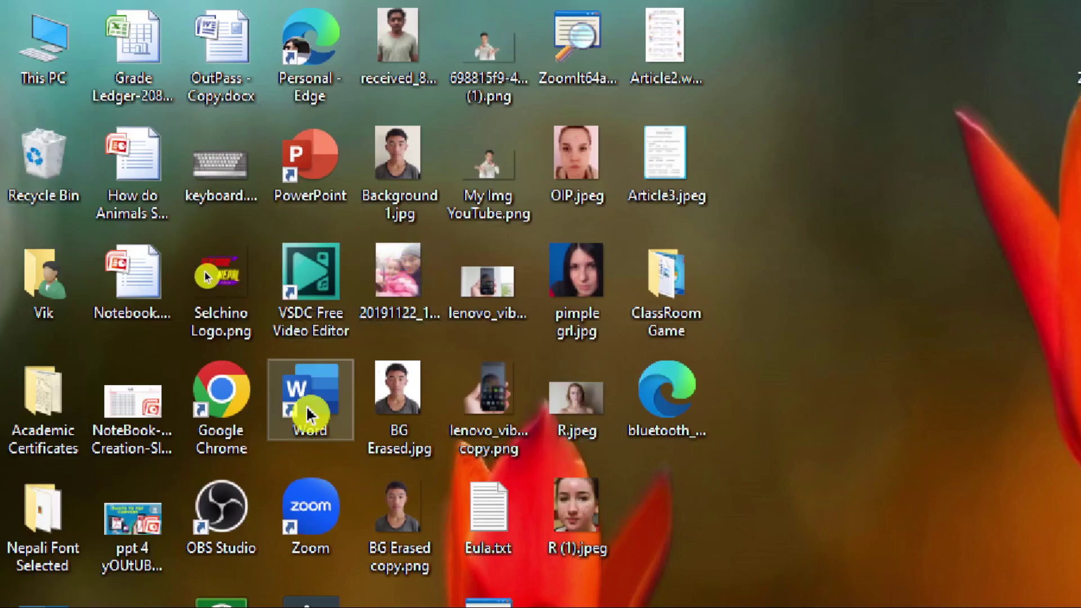
click(225, 169)
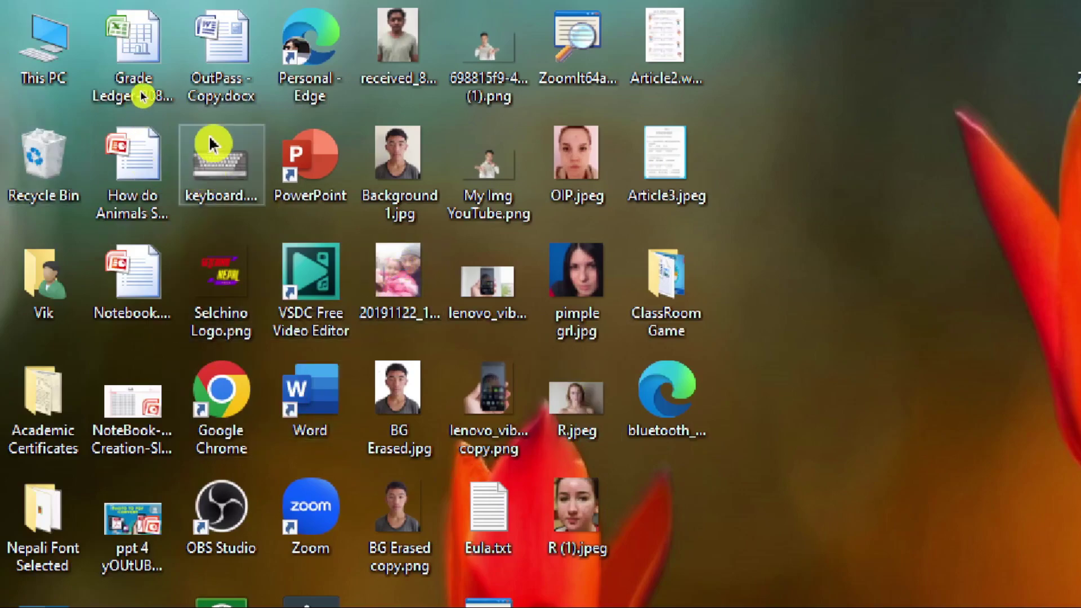
double_click(228, 169)
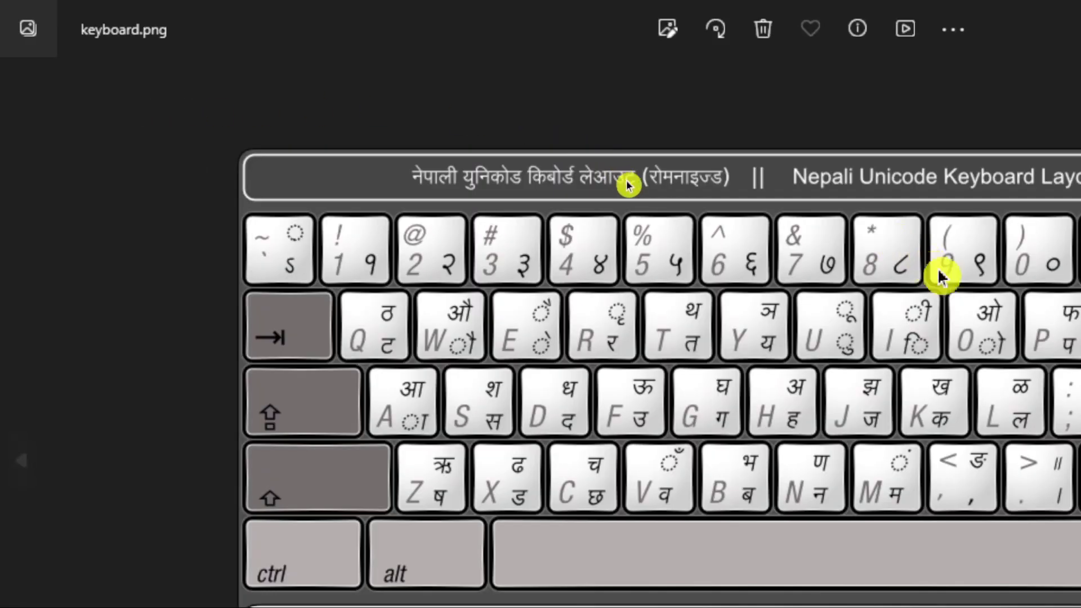